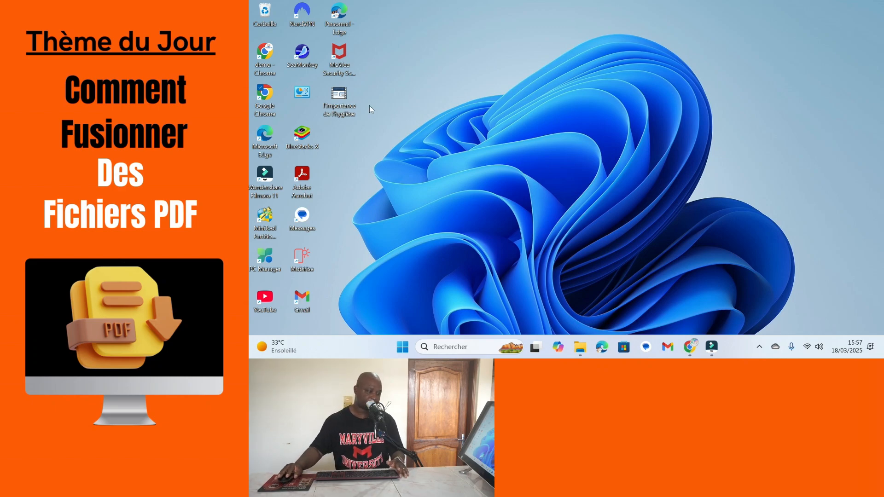
{"action": "left_click", "coordinate": [694, 349]}
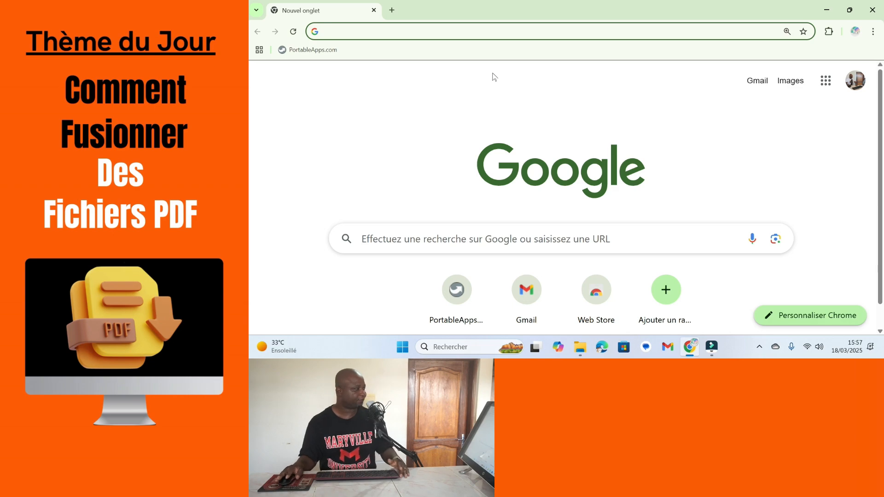
{"action": "left_click", "coordinate": [420, 31]}
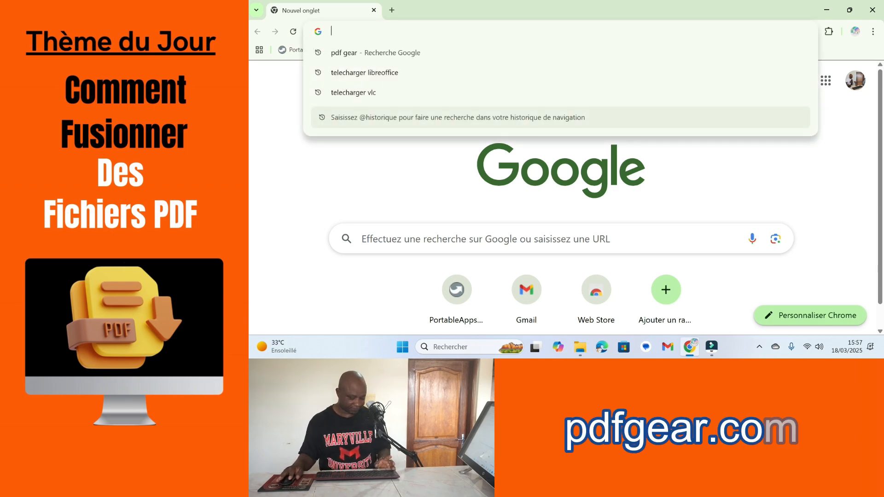
{"action": "type", "text": "https://www.pdfgear.com/fr/"}
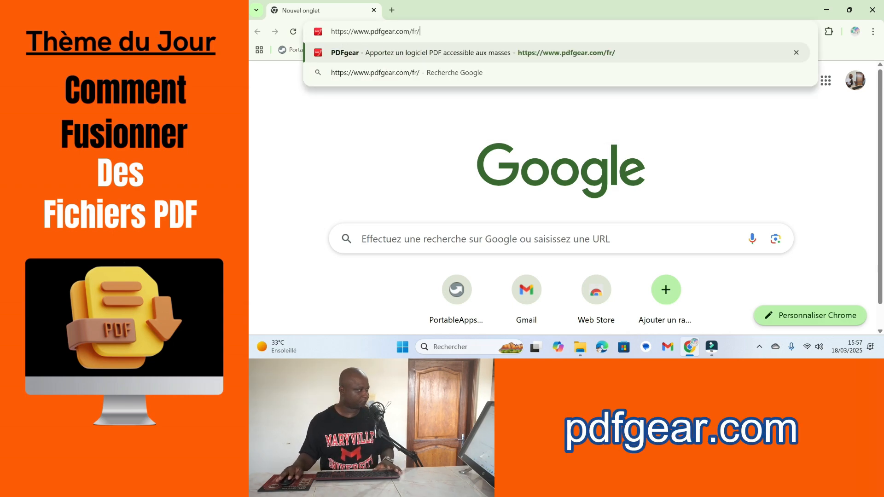
{"action": "key", "text": "Return"}
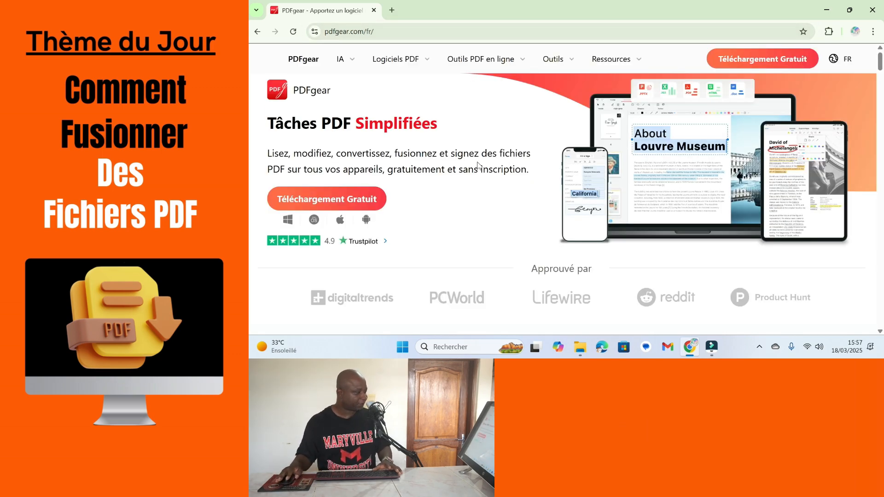
Step: Look through the PDFgear homepage and its categories of PDF software, tools and resources
{"action": "scroll", "coordinate": [477, 165], "scroll_direction": "down", "scroll_amount": 8}
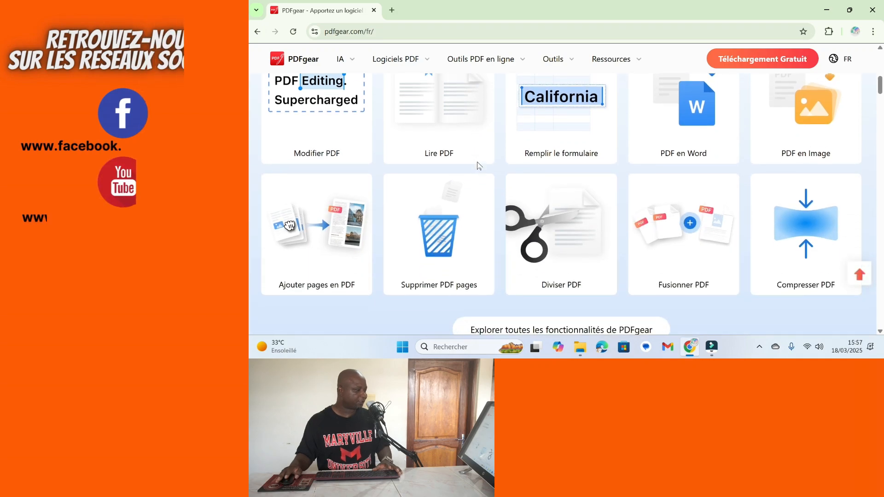
{"action": "scroll", "coordinate": [477, 165], "scroll_direction": "down", "scroll_amount": 8}
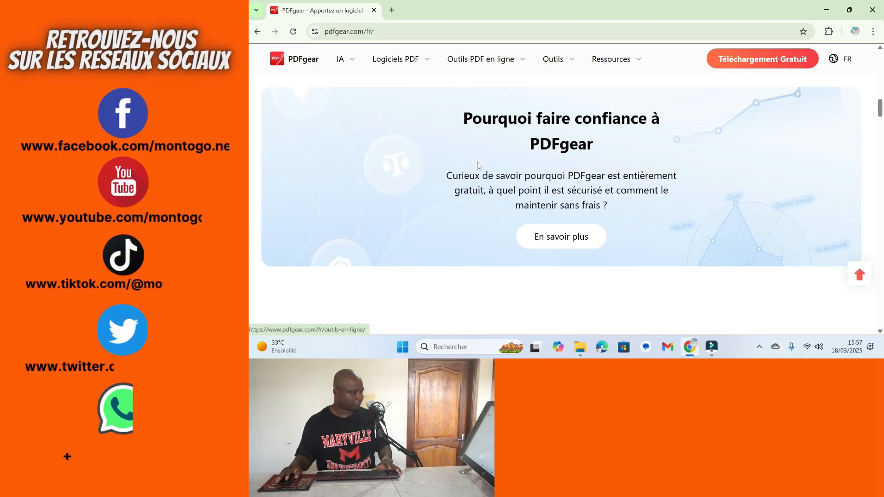
{"action": "scroll", "coordinate": [478, 165], "scroll_direction": "down", "scroll_amount": 4}
{"action": "scroll", "coordinate": [480, 165], "scroll_direction": "down", "scroll_amount": 2}
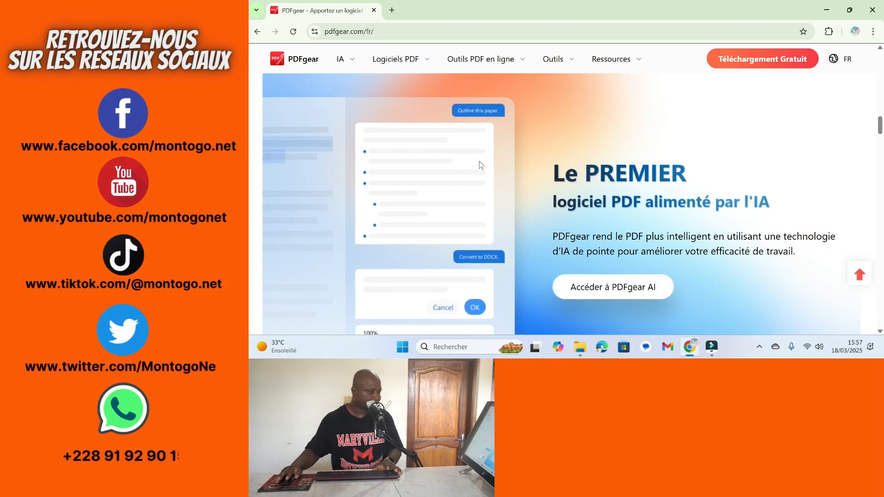
{"action": "scroll", "coordinate": [481, 164], "scroll_direction": "up", "scroll_amount": 12}
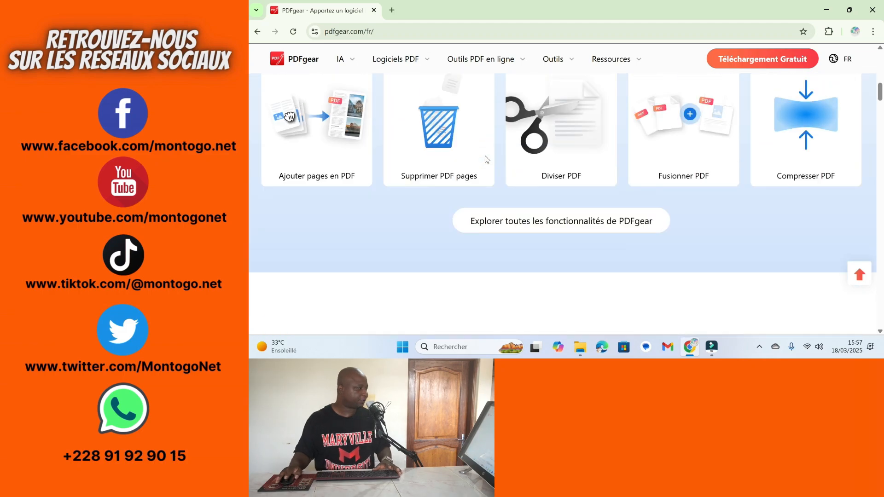
{"action": "scroll", "coordinate": [485, 156], "scroll_direction": "up", "scroll_amount": 8}
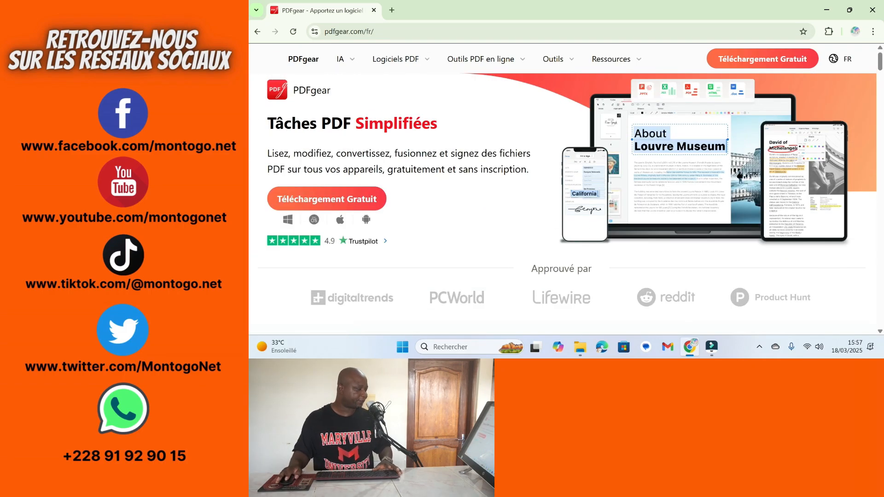
{"action": "mouse_move", "coordinate": [403, 63]}
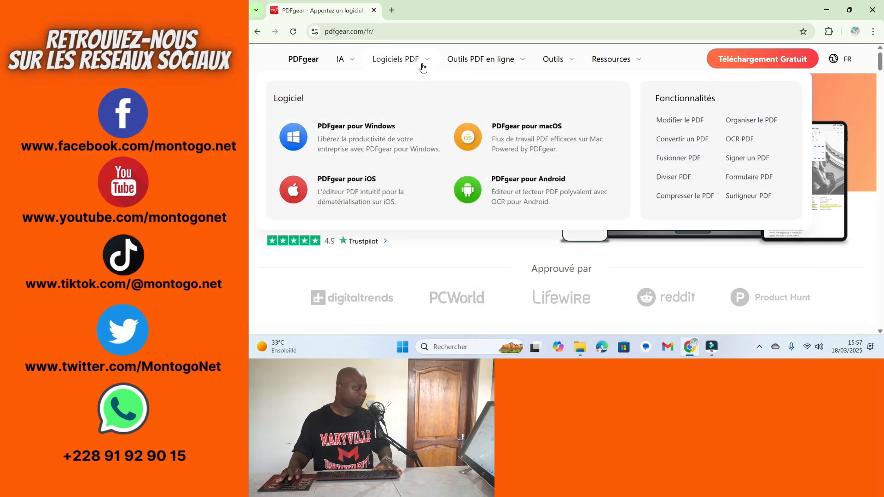
{"action": "mouse_move", "coordinate": [570, 59]}
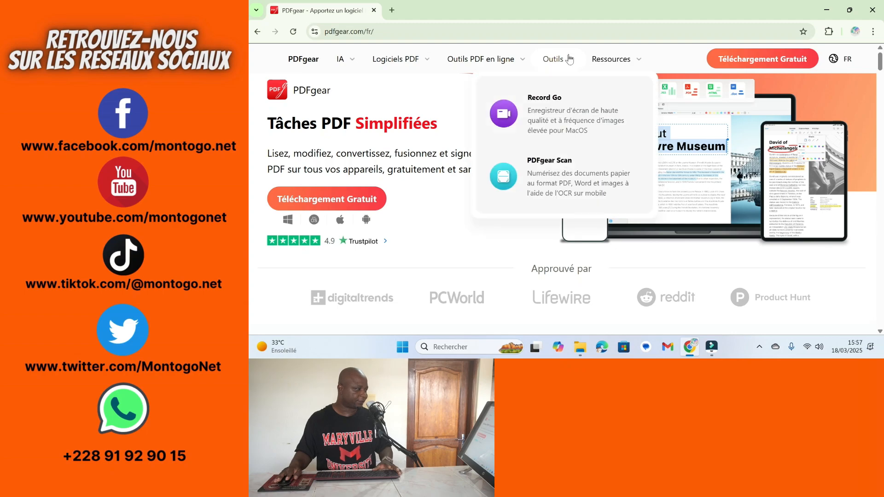
{"action": "mouse_move", "coordinate": [637, 61]}
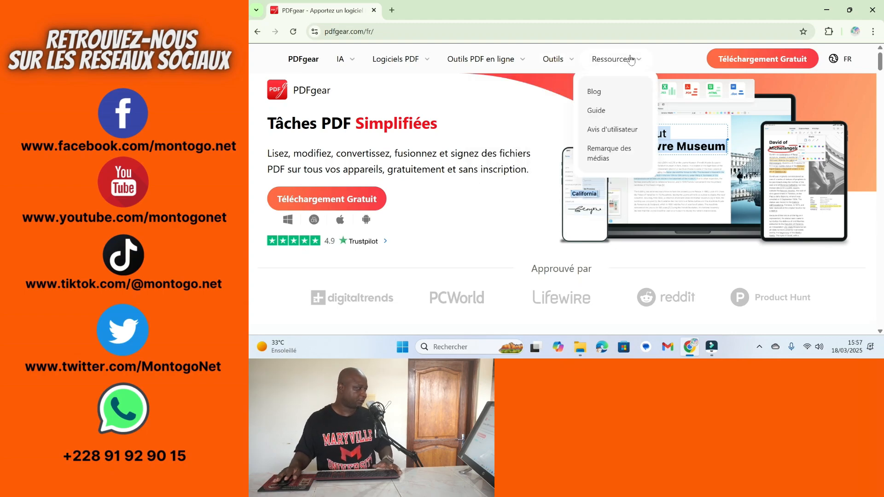
{"action": "mouse_move", "coordinate": [484, 64]}
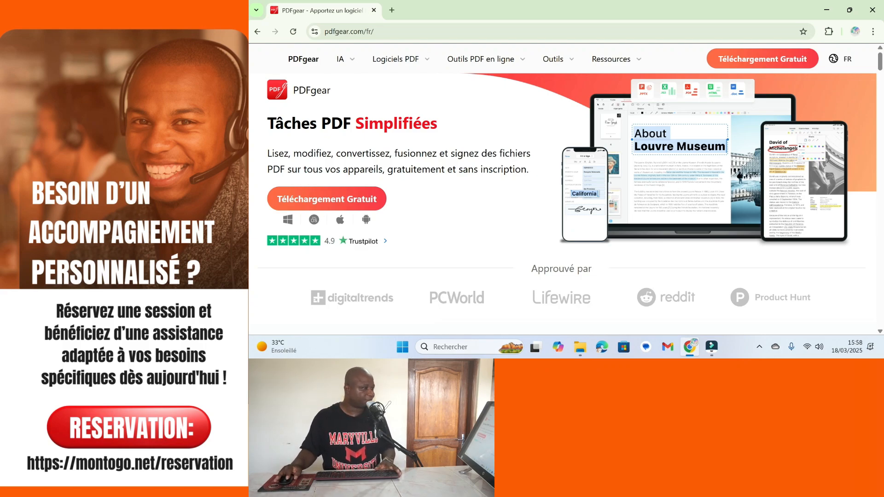
Step: Download the PDFgear installer as pdfgear_setup_v2.1.12 into the Téléchargements folder and show the downloaded file in its folder
{"action": "left_click", "coordinate": [765, 57]}
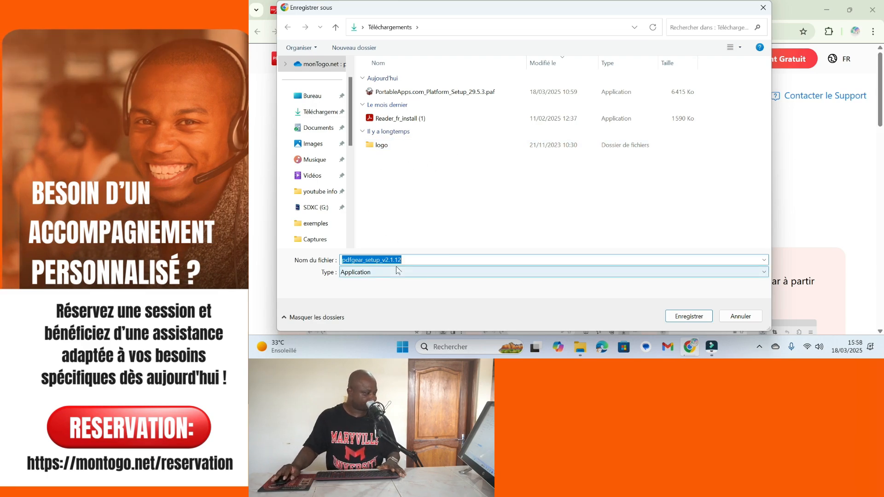
{"action": "left_click", "coordinate": [675, 317]}
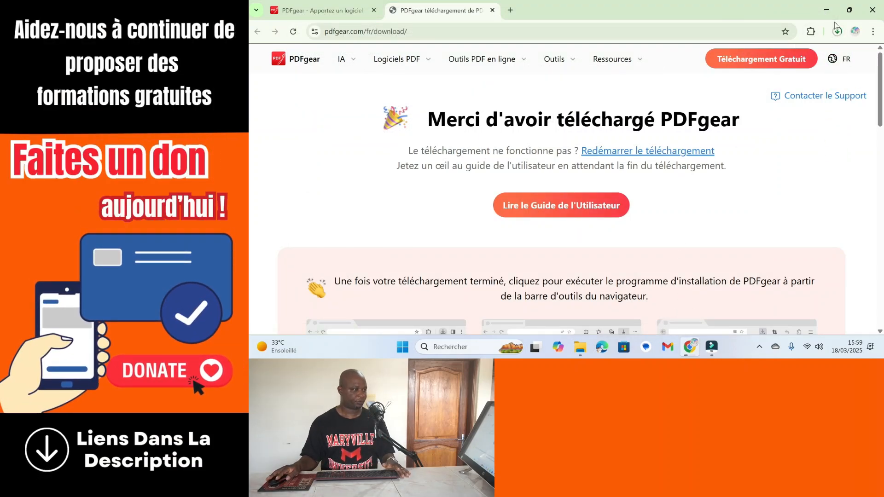
{"action": "left_click", "coordinate": [837, 31]}
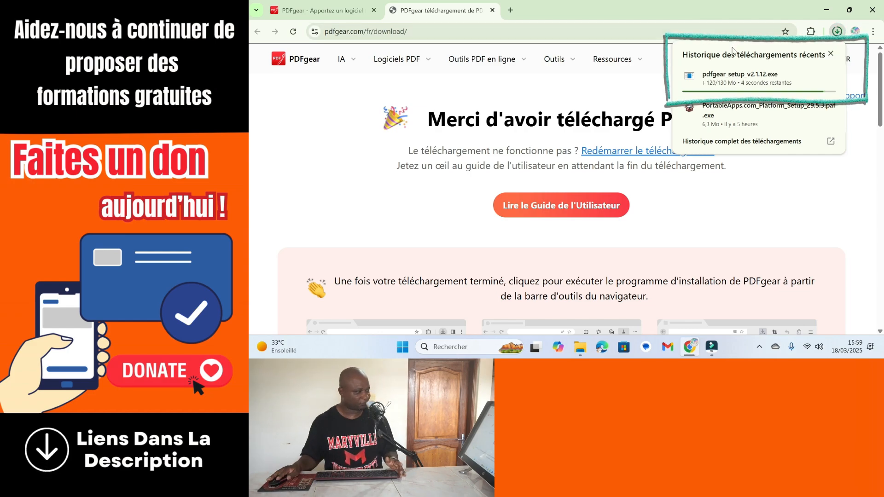
{"action": "mouse_move", "coordinate": [755, 80]}
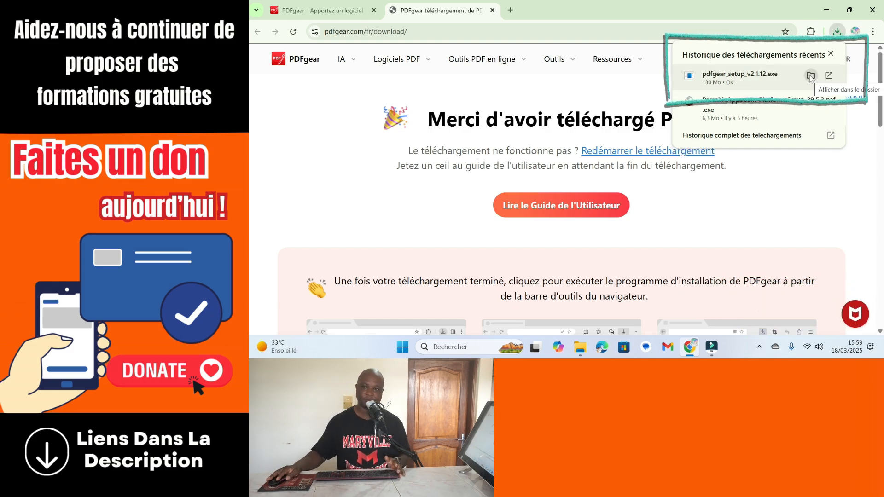
{"action": "left_click", "coordinate": [811, 76]}
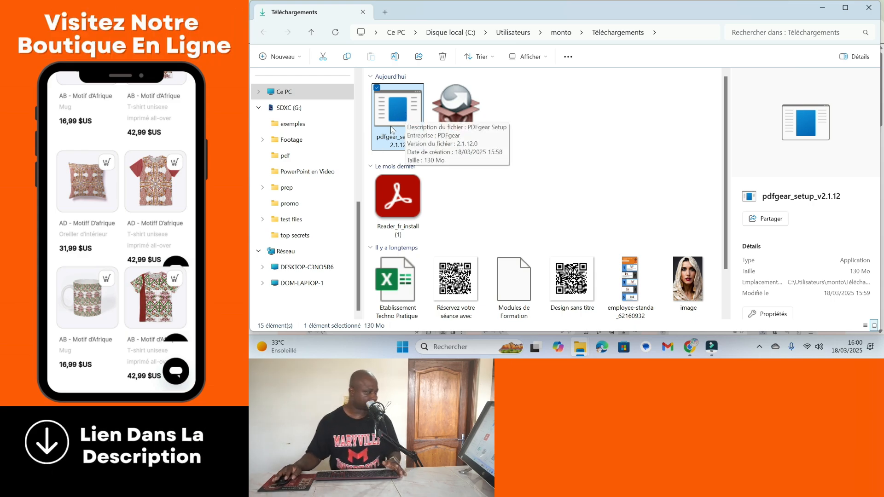
Step: Run the pdfgear_setup_v2.1.12 installer with Français as the setup language
{"action": "double_click", "coordinate": [393, 115]}
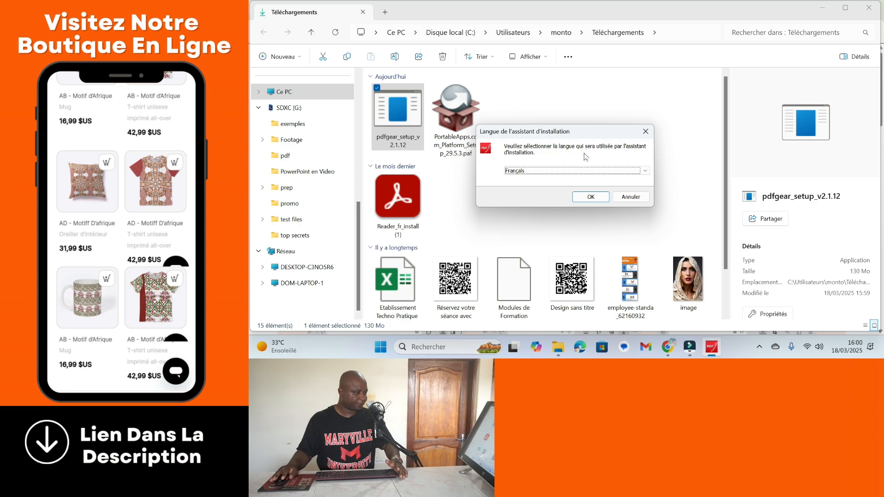
{"action": "left_click", "coordinate": [644, 174]}
{"action": "left_click", "coordinate": [635, 156]}
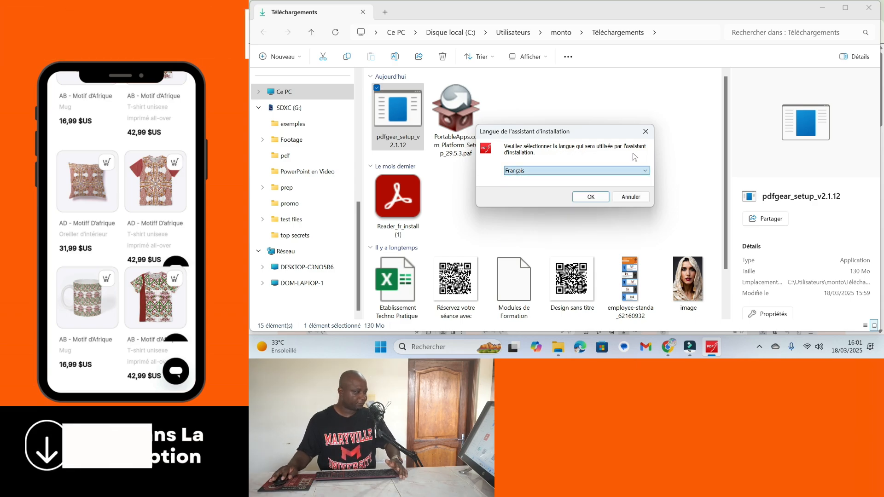
{"action": "left_click", "coordinate": [581, 198]}
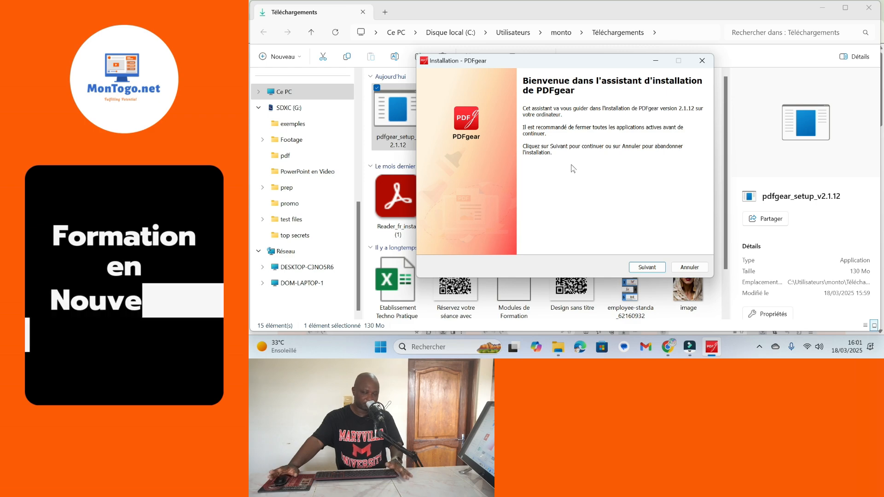
Step: Accept the licence and install PDFgear in C:\Program Files\PDFgear with a PDFgear Start menu folder, a desktop icon and a quick launch icon
{"action": "left_click", "coordinate": [646, 268]}
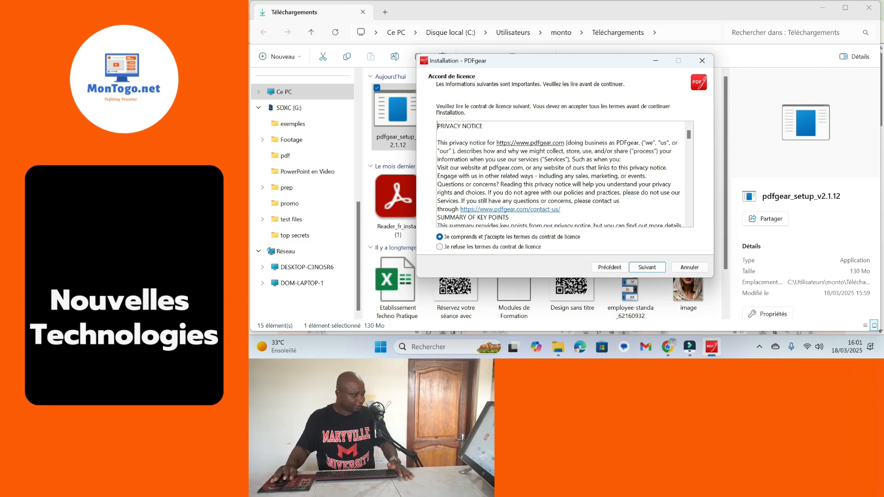
{"action": "left_click", "coordinate": [647, 268]}
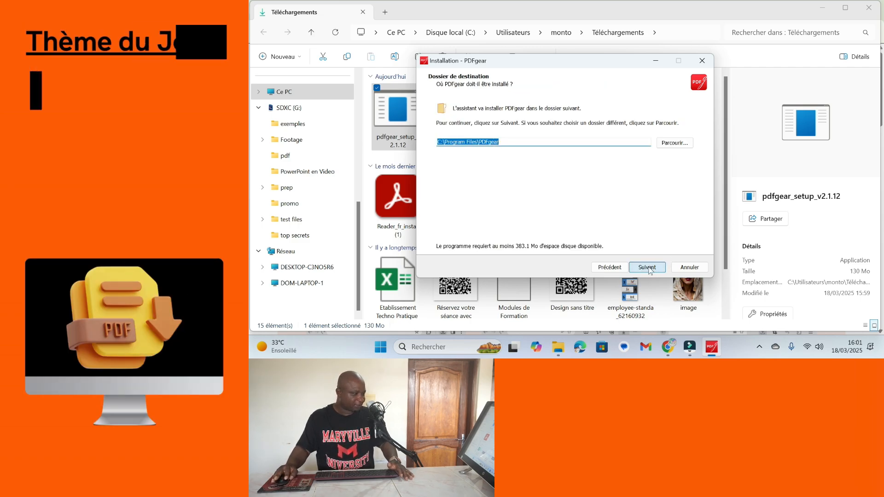
{"action": "left_click", "coordinate": [647, 268]}
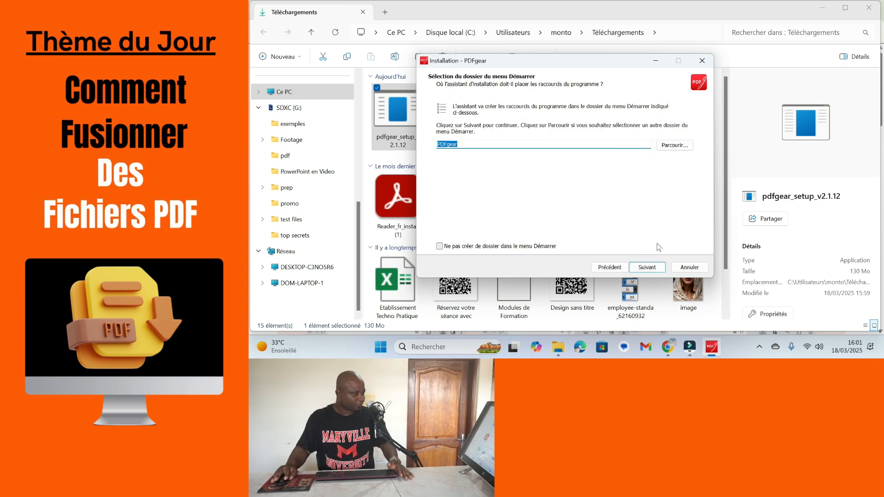
{"action": "left_click", "coordinate": [648, 269]}
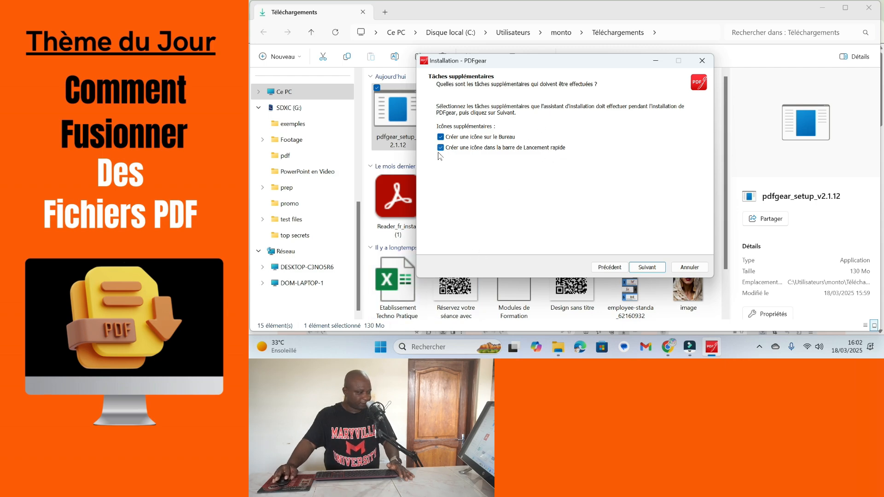
{"action": "left_click", "coordinate": [647, 268]}
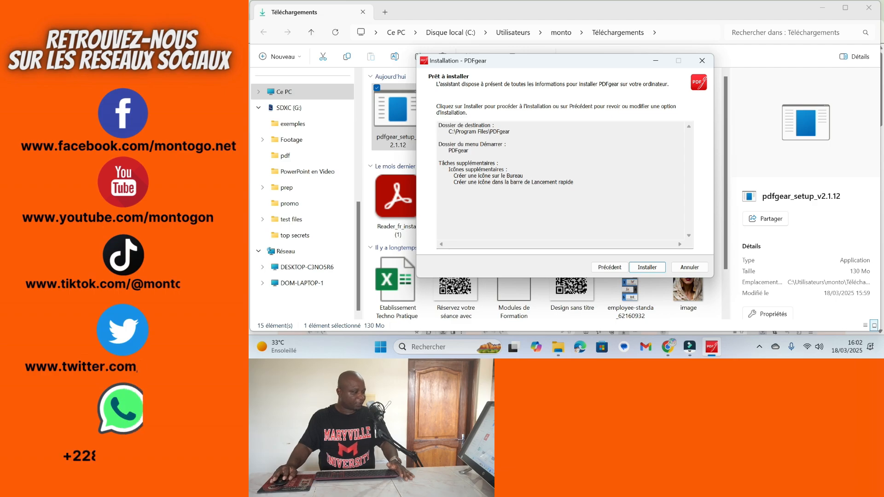
{"action": "left_click", "coordinate": [647, 268]}
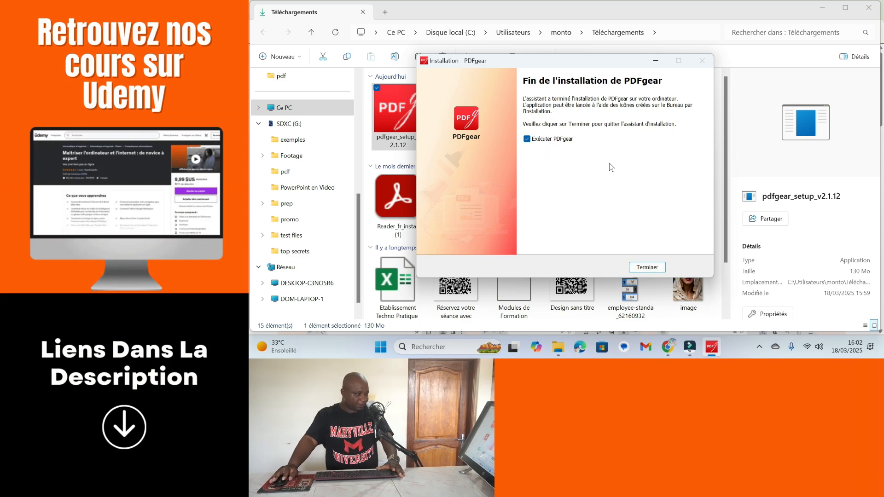
Step: Search Windows for "pdf" to look up the installed PDFgear application, and dismiss the search
{"action": "left_click", "coordinate": [439, 353]}
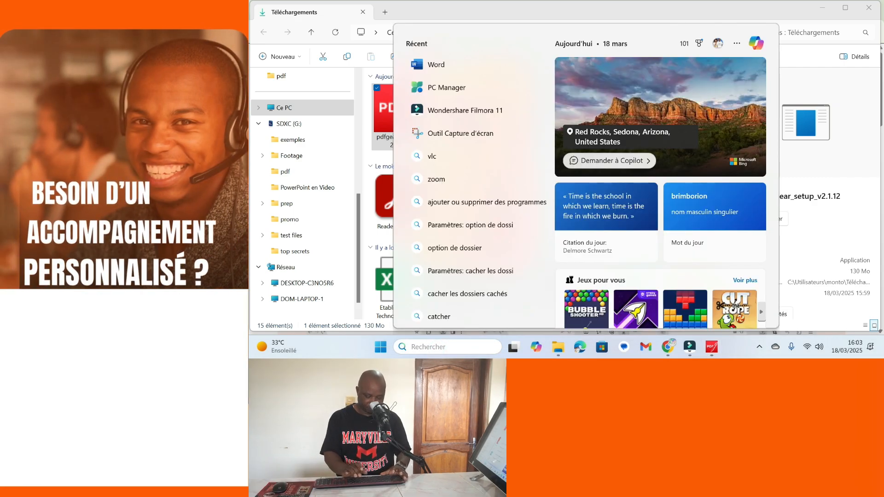
{"action": "type", "text": "pdf"}
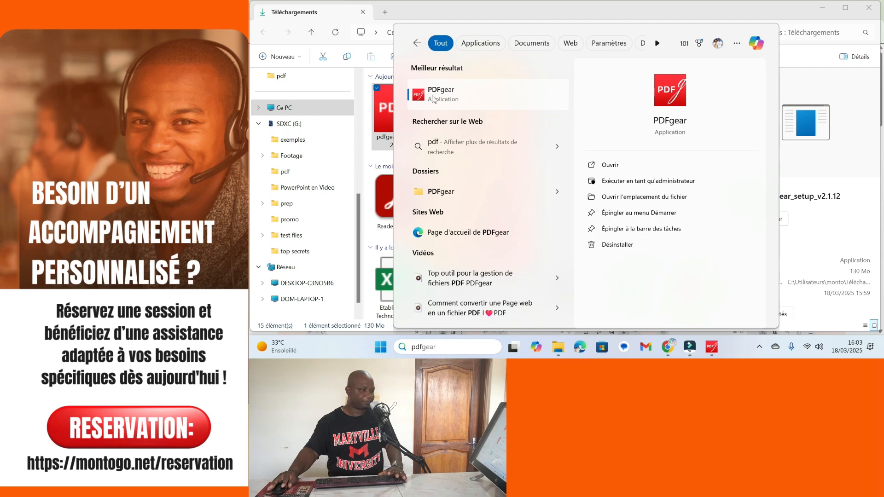
{"action": "left_click", "coordinate": [798, 167]}
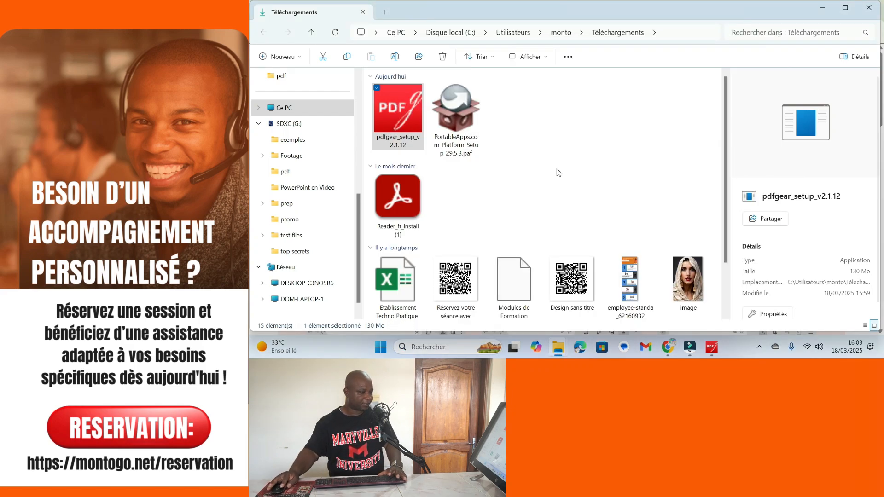
Step: Return to the PDFgear setup wizard and finish it with Exécuter PDFgear enabled
{"action": "left_click", "coordinate": [710, 348]}
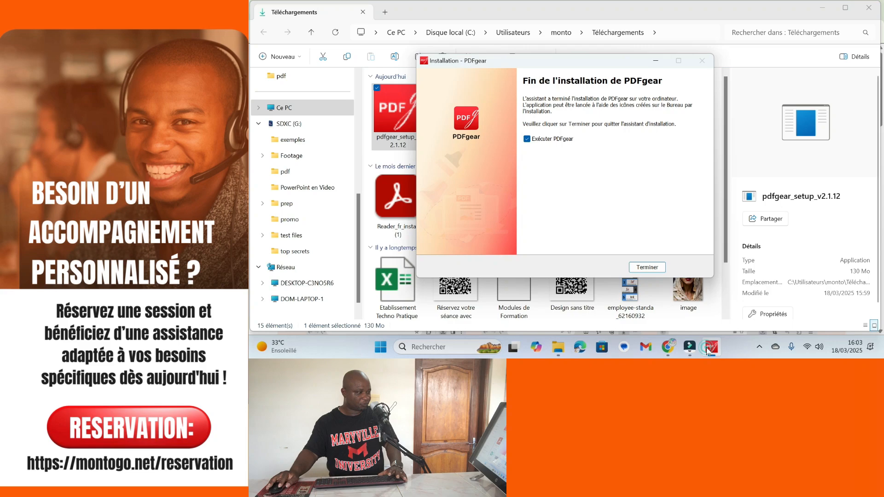
{"action": "left_click", "coordinate": [648, 268]}
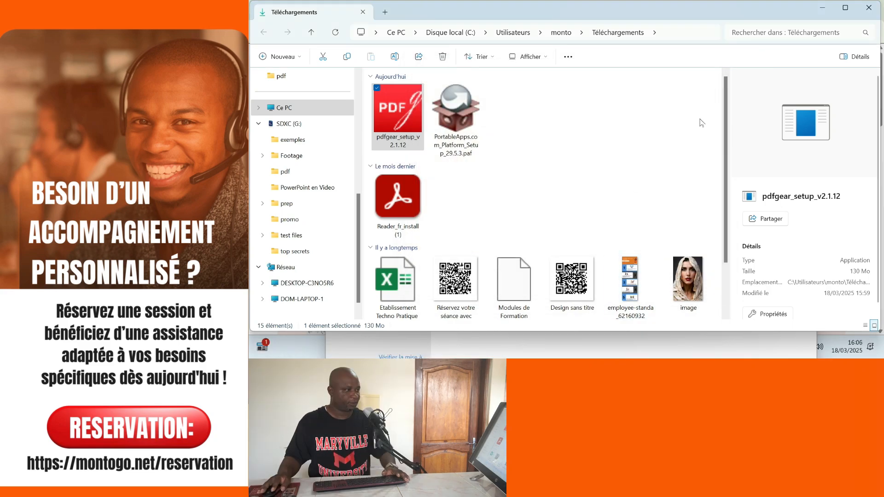
Step: Close the Téléchargements folder and Chrome windows, leaving only PDFgear open on the desktop
{"action": "left_click", "coordinate": [869, 7]}
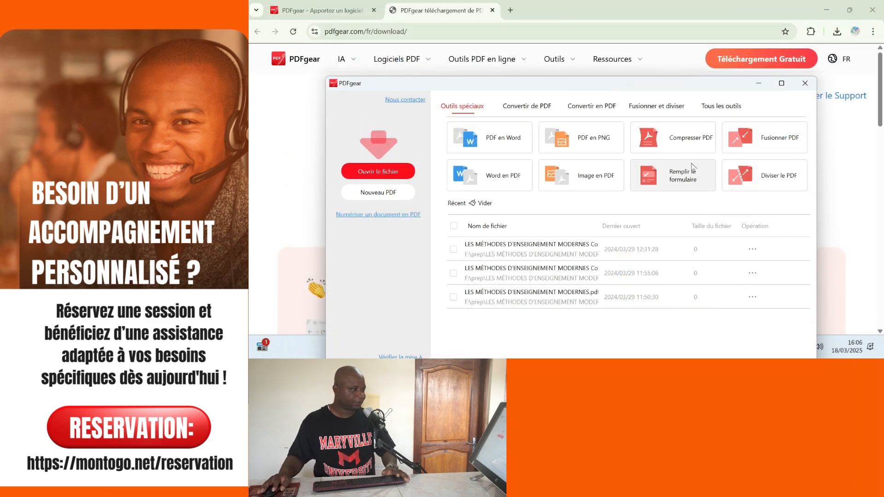
{"action": "left_click", "coordinate": [721, 12]}
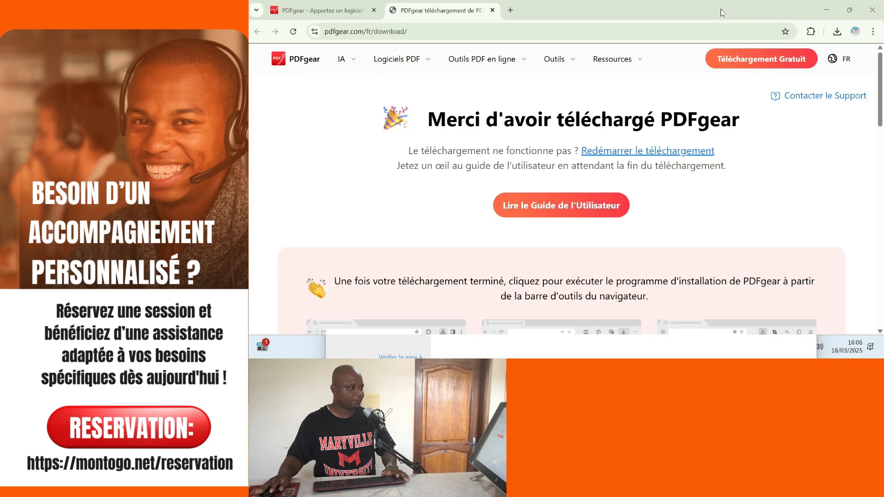
{"action": "left_click", "coordinate": [870, 9]}
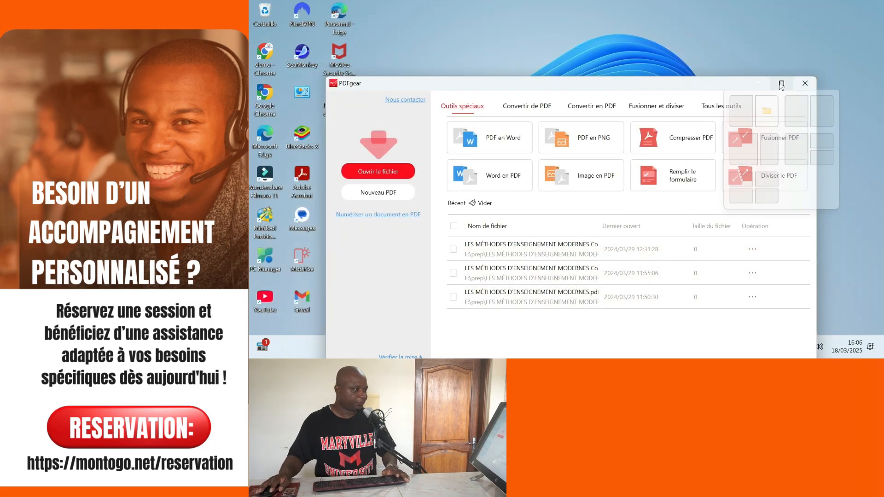
Step: Maximize the PDFgear window and look through the Convertir de PDF and Convertir en PDF tool categories
{"action": "left_click", "coordinate": [781, 83]}
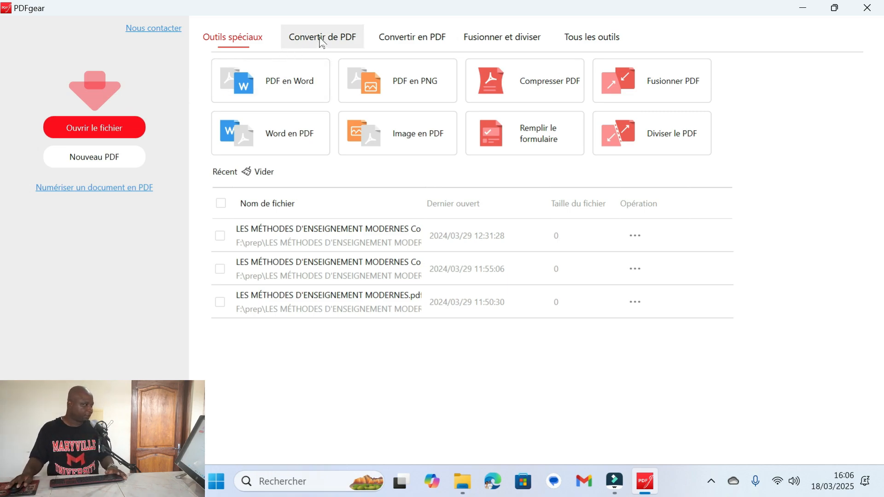
{"action": "left_click", "coordinate": [321, 42]}
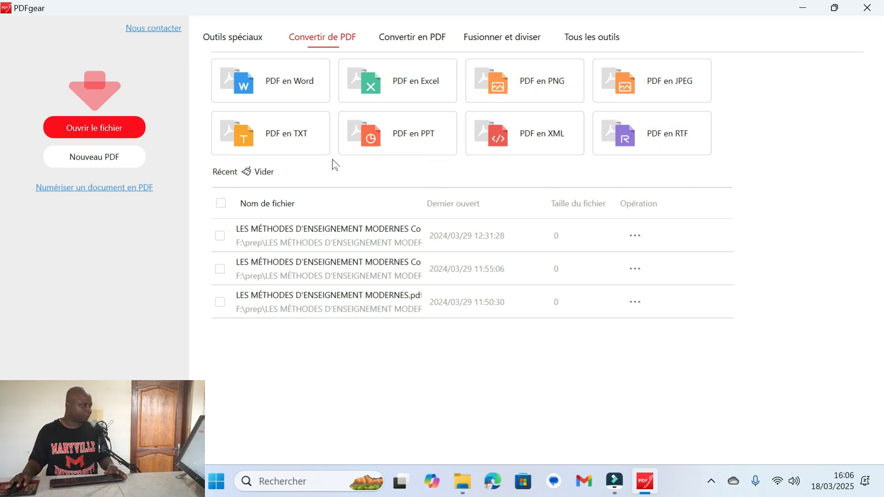
{"action": "left_click", "coordinate": [414, 39]}
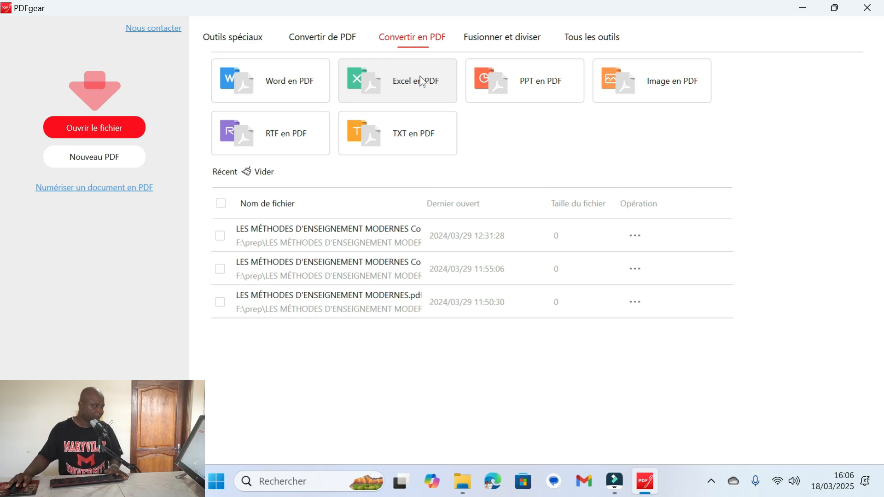
Step: Open the Fusionner PDF tool from the Fusionner et diviser category and check its output path
{"action": "left_click", "coordinate": [509, 42]}
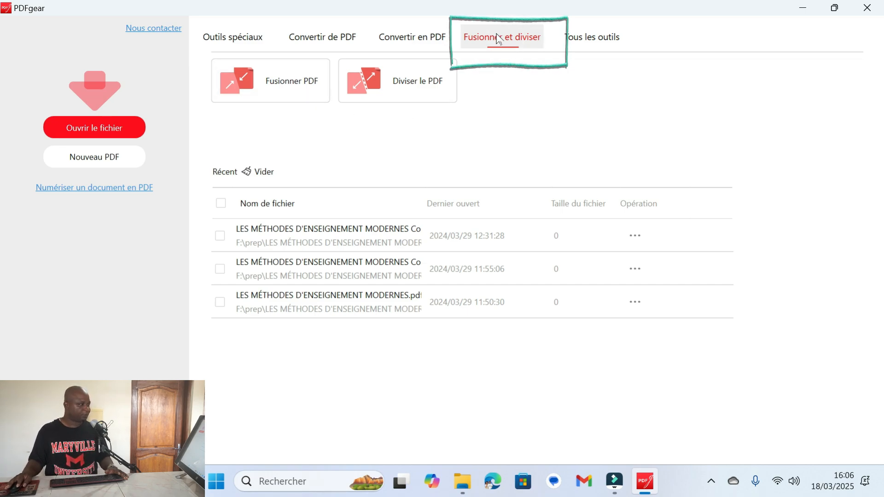
{"action": "left_click", "coordinate": [499, 35]}
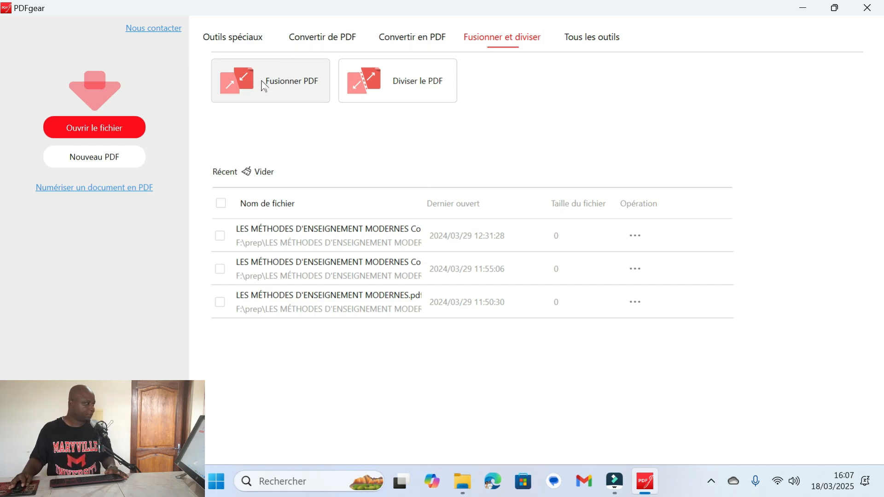
{"action": "left_click", "coordinate": [278, 87]}
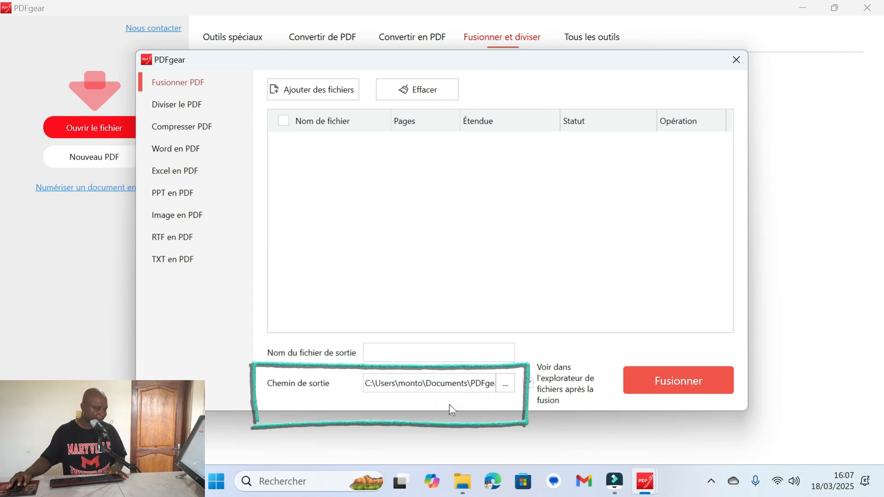
{"action": "left_click", "coordinate": [422, 384]}
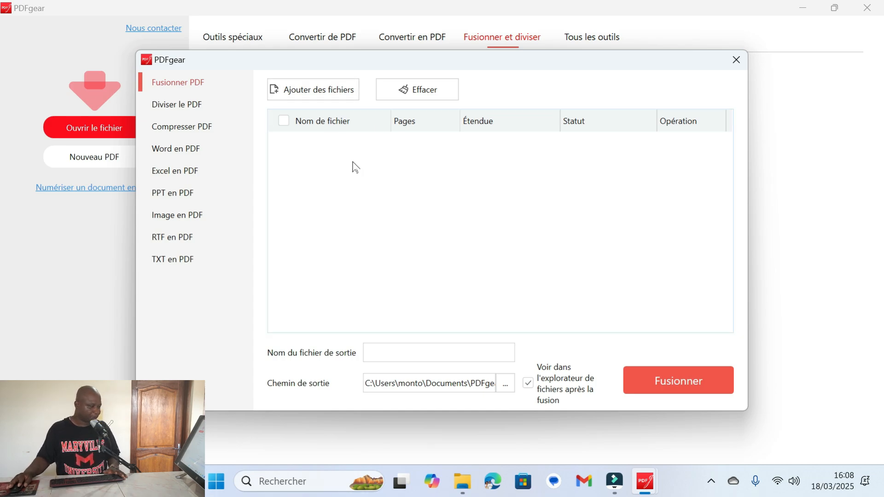
Step: Switch to the pdf folder in File Explorer, read through "Comprendre L'internet et le World Wide Web" in Acrobat, and close it
{"action": "left_click", "coordinate": [469, 490]}
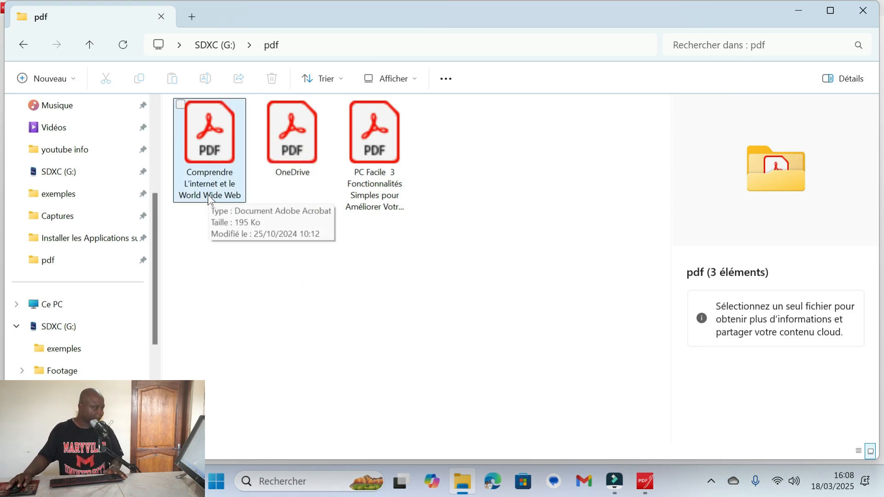
{"action": "left_click", "coordinate": [204, 140]}
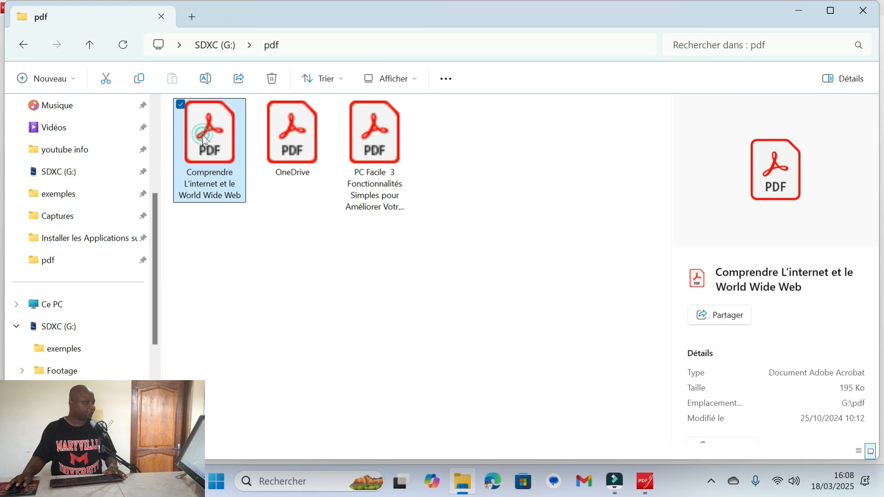
{"action": "double_click", "coordinate": [204, 129]}
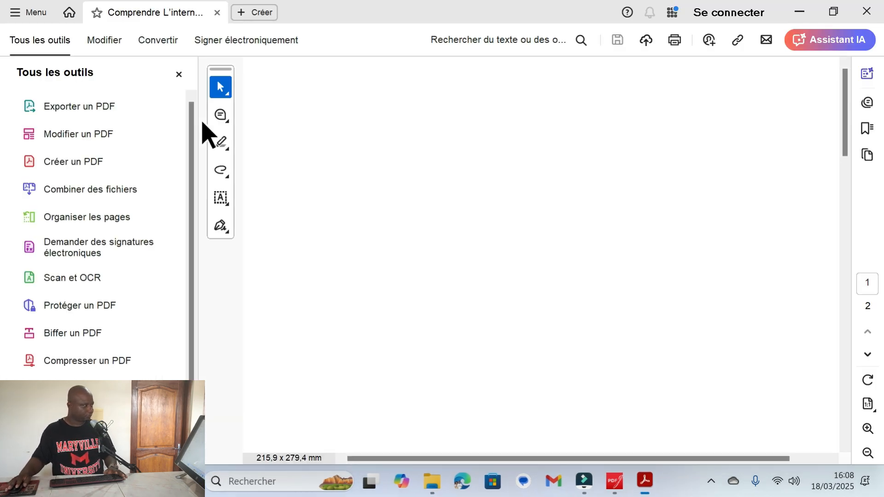
{"action": "scroll", "coordinate": [351, 205], "scroll_direction": "down", "scroll_amount": 8}
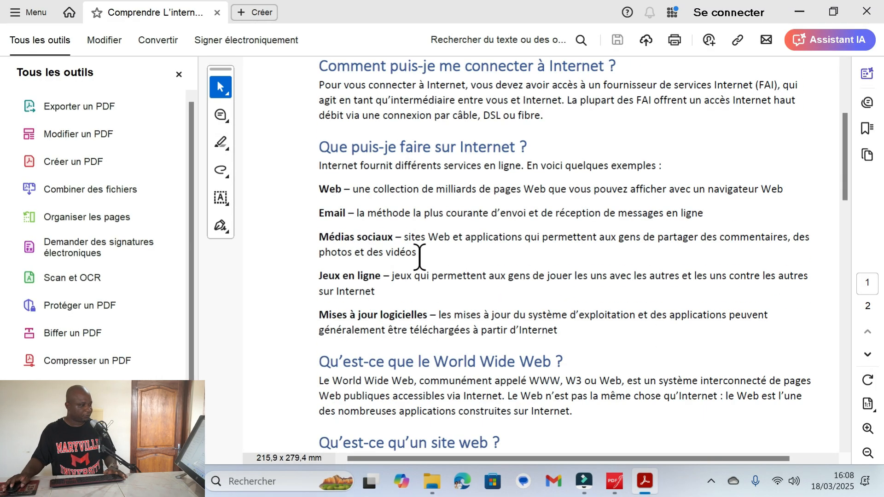
{"action": "scroll", "coordinate": [419, 254], "scroll_direction": "down", "scroll_amount": 10}
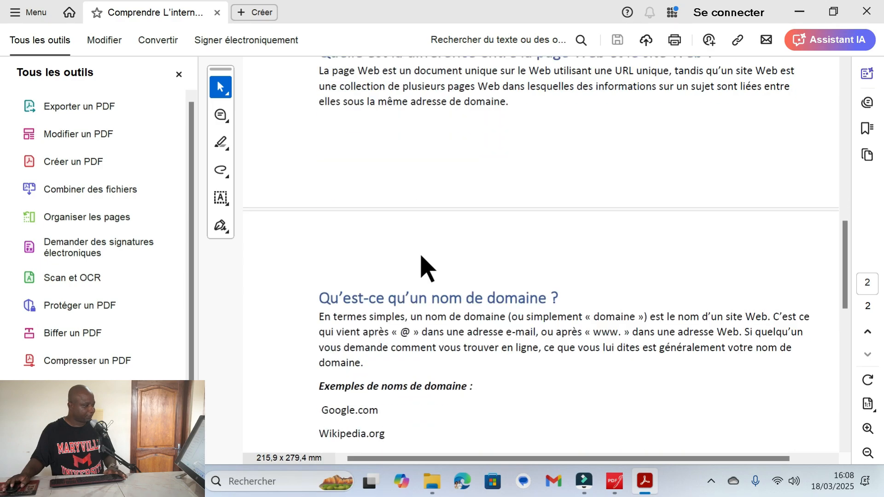
{"action": "scroll", "coordinate": [418, 254], "scroll_direction": "up", "scroll_amount": 10}
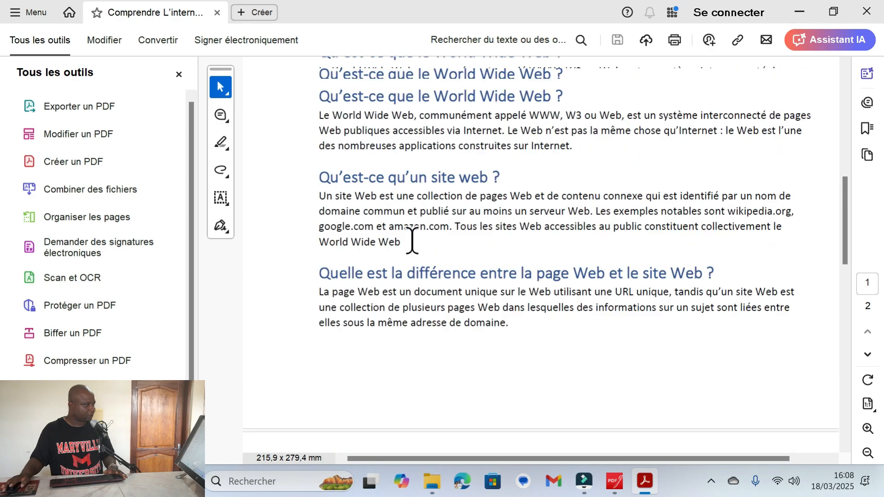
{"action": "scroll", "coordinate": [410, 239], "scroll_direction": "up", "scroll_amount": 4}
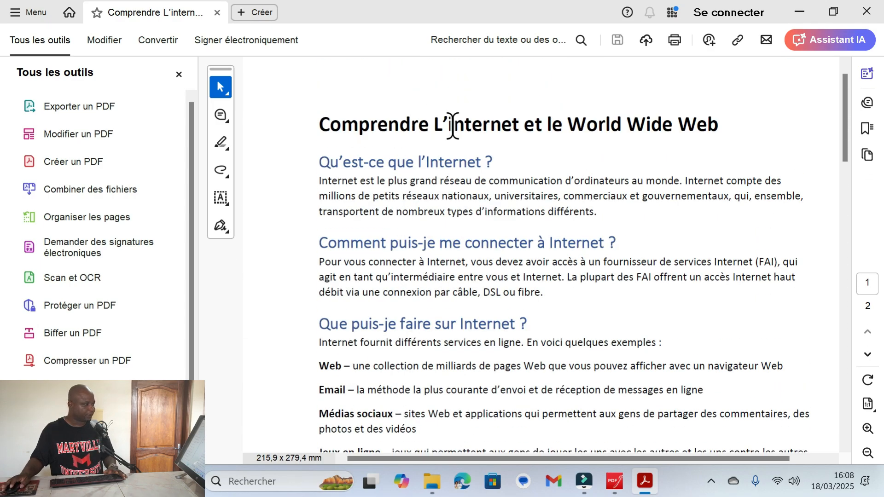
{"action": "left_click", "coordinate": [179, 73]}
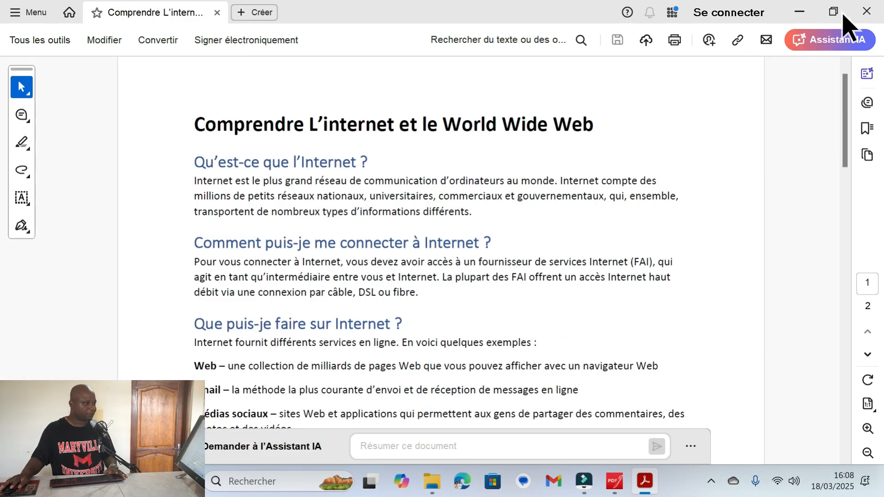
{"action": "left_click", "coordinate": [873, 7]}
{"action": "left_click", "coordinate": [265, 258]}
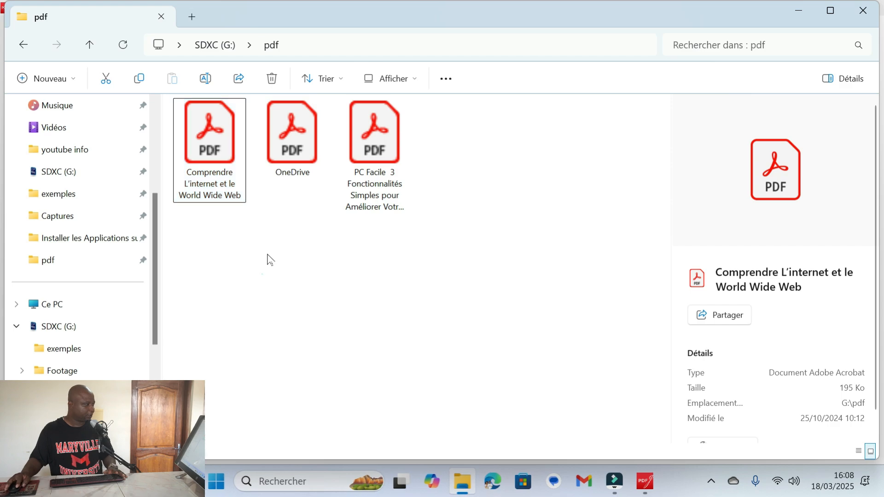
Step: Open OneDrive.pdf from the pdf folder, look through its first pages without the tools pane, and close it
{"action": "left_click", "coordinate": [290, 159]}
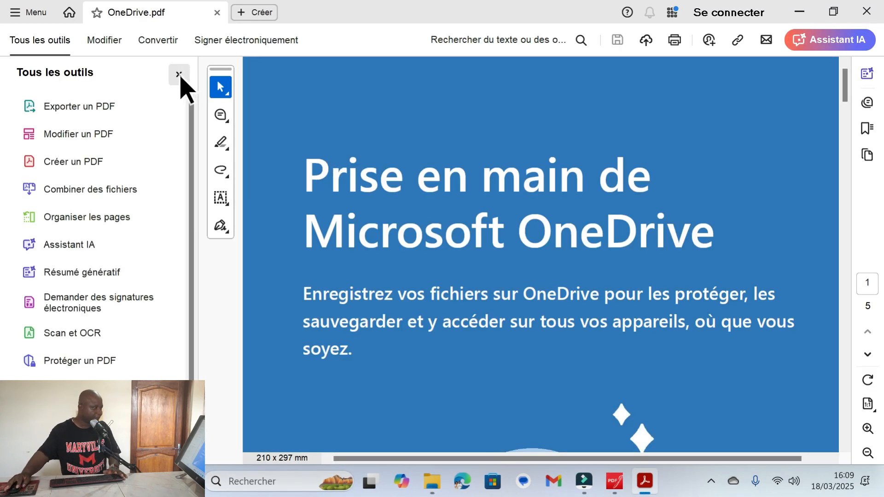
{"action": "left_click", "coordinate": [179, 74]}
{"action": "scroll", "coordinate": [552, 179], "scroll_direction": "down", "scroll_amount": 10}
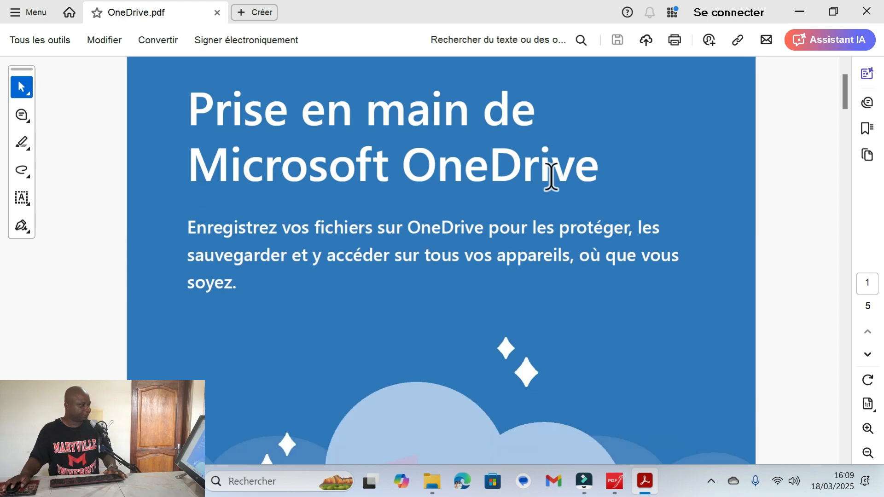
{"action": "scroll", "coordinate": [551, 178], "scroll_direction": "down", "scroll_amount": 10}
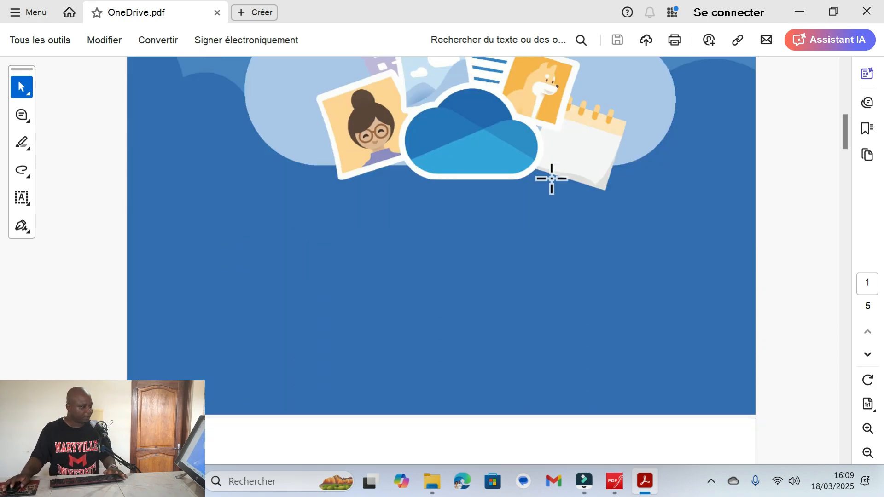
{"action": "scroll", "coordinate": [551, 178], "scroll_direction": "down", "scroll_amount": 10}
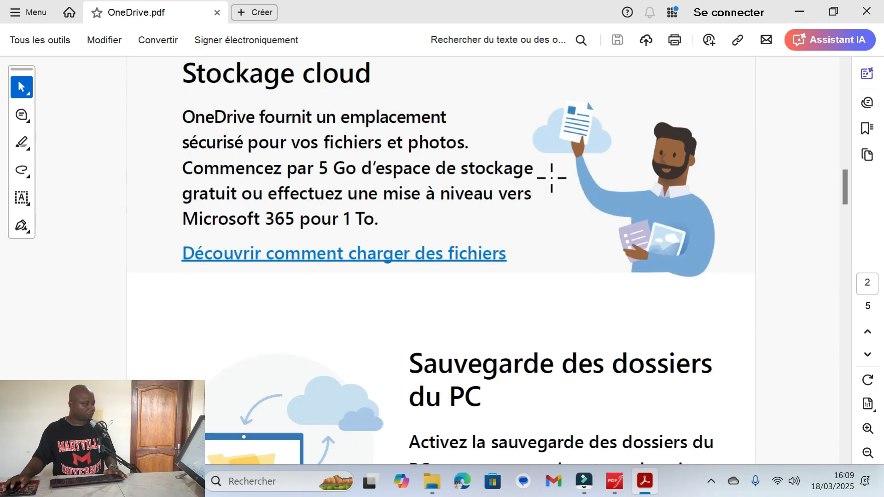
{"action": "scroll", "coordinate": [550, 178], "scroll_direction": "up", "scroll_amount": 2}
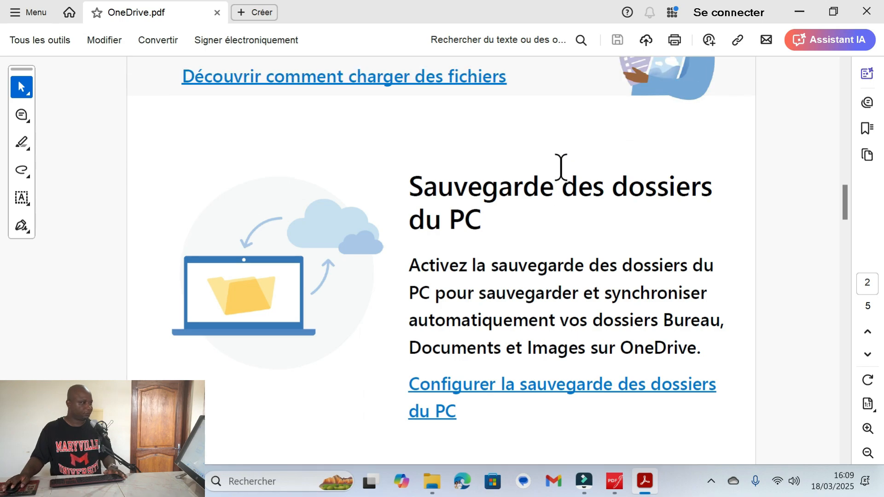
{"action": "left_click", "coordinate": [854, 17]}
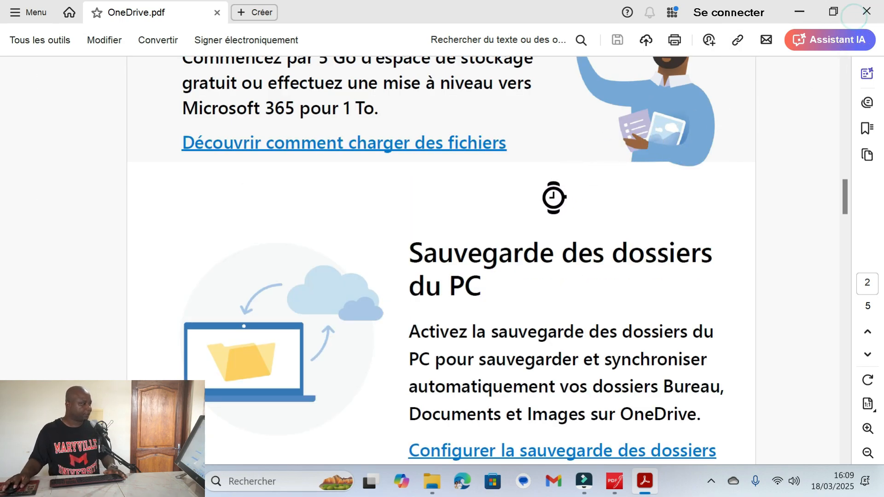
Step: Open the "PC Facile 3 Fonctionnalités Simples" PDF, dismiss its comments pane, look through its pages, and close the document
{"action": "left_click", "coordinate": [359, 131]}
{"action": "double_click", "coordinate": [359, 131]}
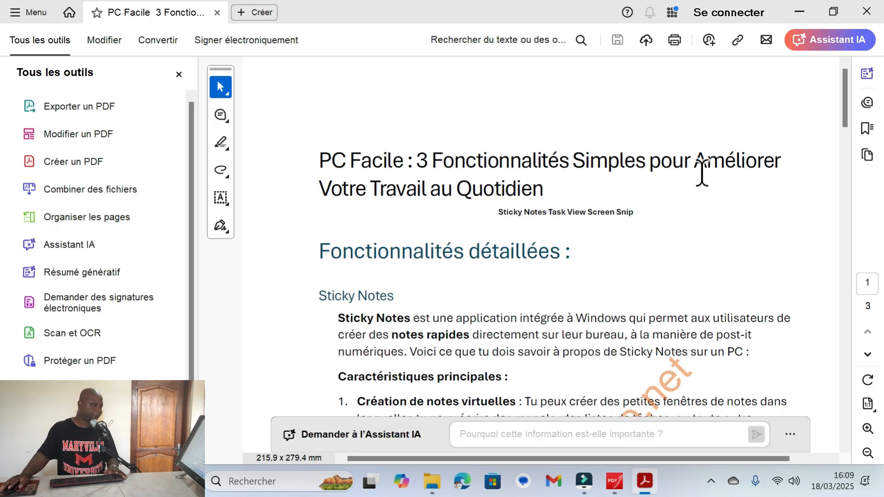
{"action": "scroll", "coordinate": [703, 184], "scroll_direction": "down", "scroll_amount": 2}
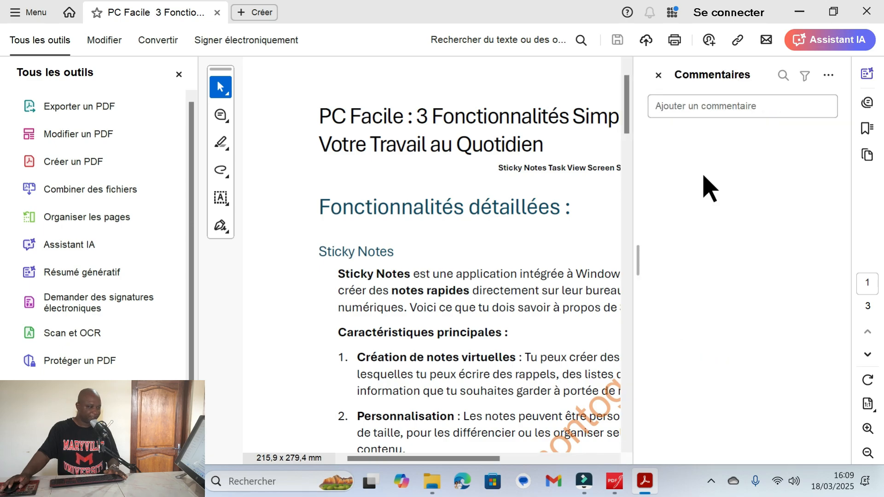
{"action": "scroll", "coordinate": [553, 211], "scroll_direction": "down", "scroll_amount": 2}
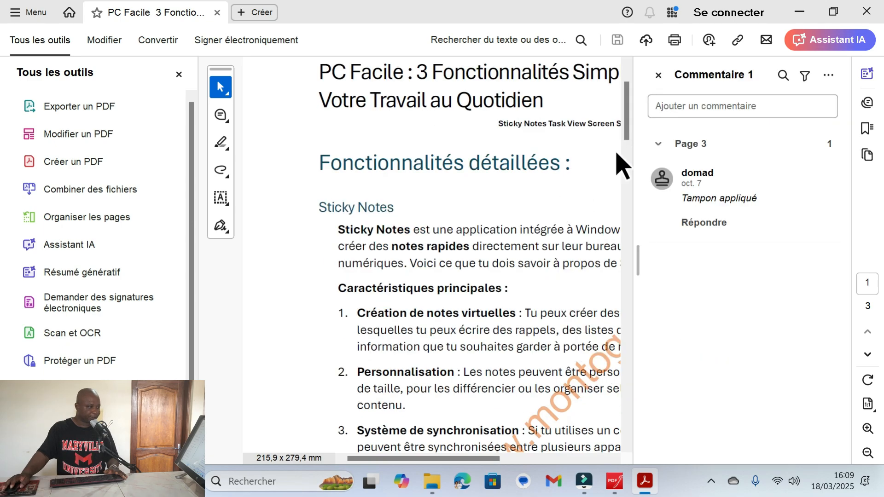
{"action": "left_click", "coordinate": [659, 74]}
{"action": "scroll", "coordinate": [581, 185], "scroll_direction": "down", "scroll_amount": 15}
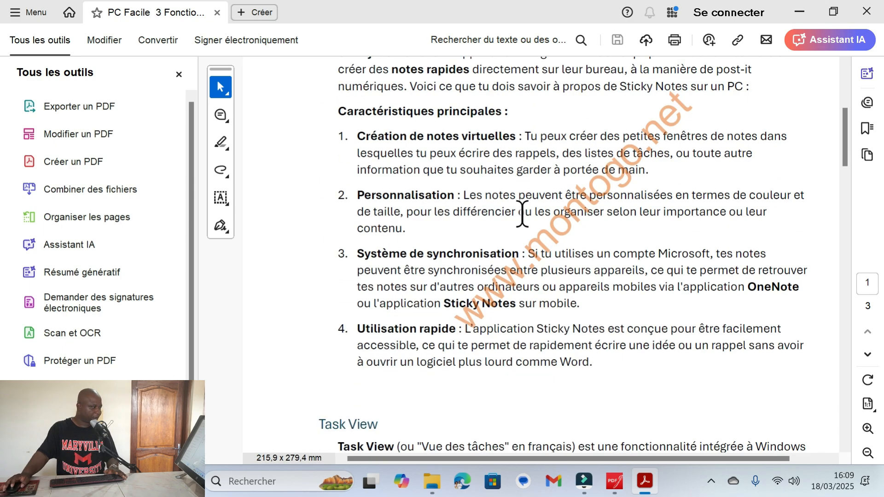
{"action": "scroll", "coordinate": [550, 211], "scroll_direction": "down", "scroll_amount": 12}
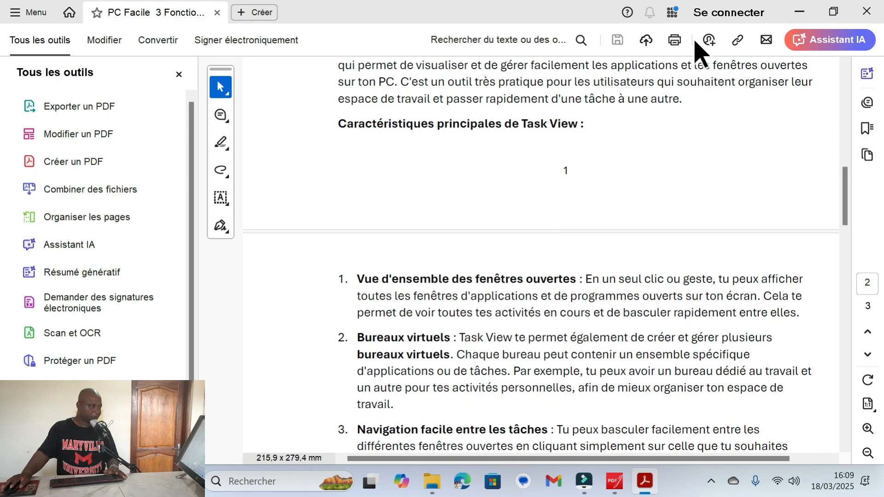
{"action": "left_click", "coordinate": [867, 11]}
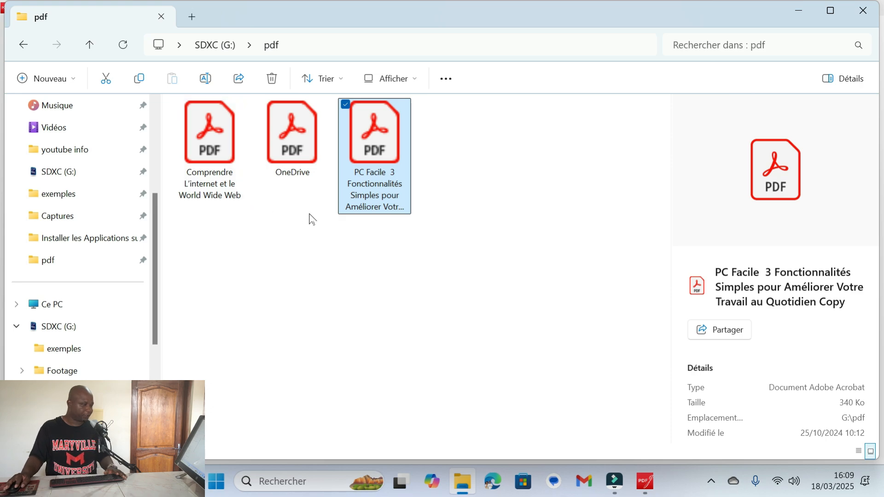
Step: Minimize File Explorer to return to PDFgear, start adding files to the merge, and browse to the pdf folder on SDXC (G:)
{"action": "left_click", "coordinate": [791, 11]}
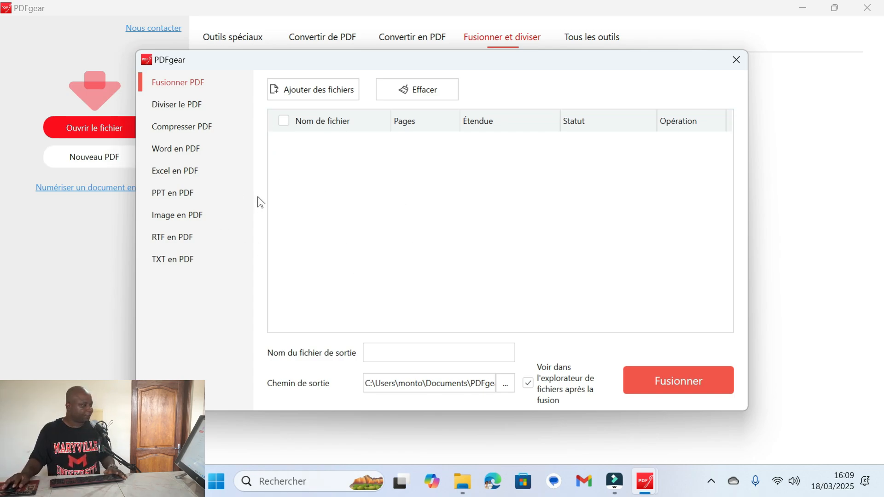
{"action": "left_click", "coordinate": [309, 91]}
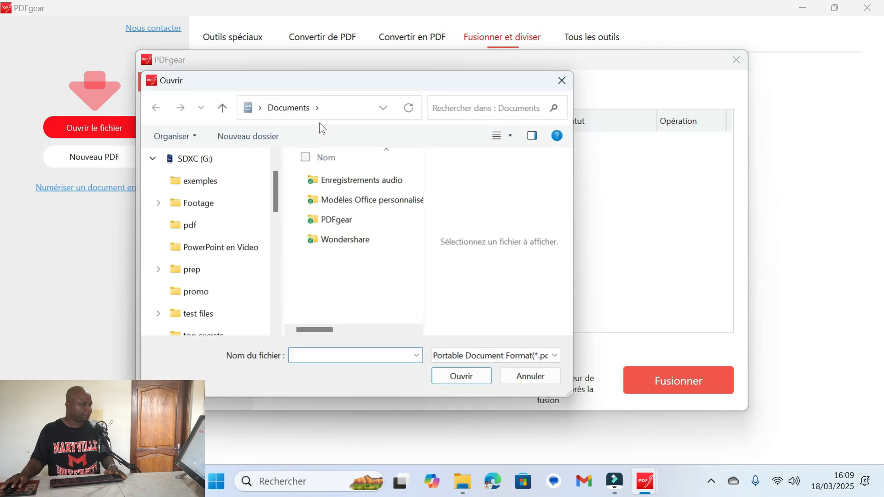
{"action": "left_click_drag", "start_coordinate": [276, 198], "coordinate": [270, 299]}
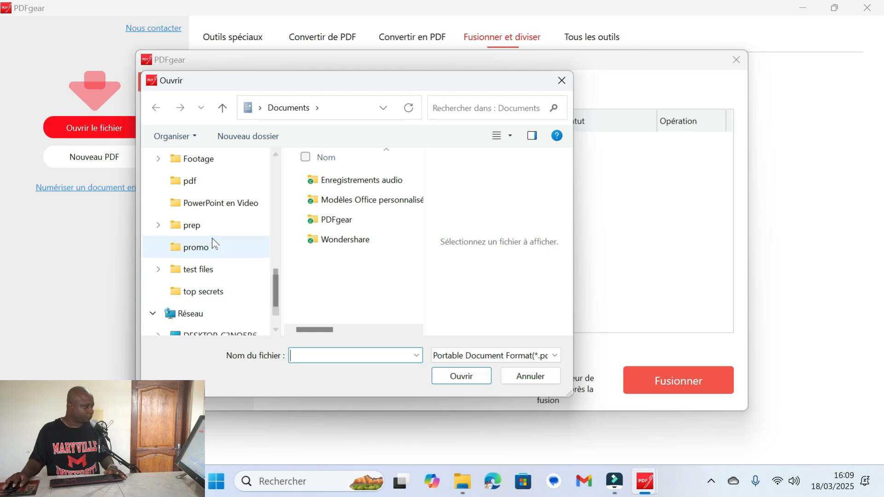
{"action": "left_click", "coordinate": [189, 182]}
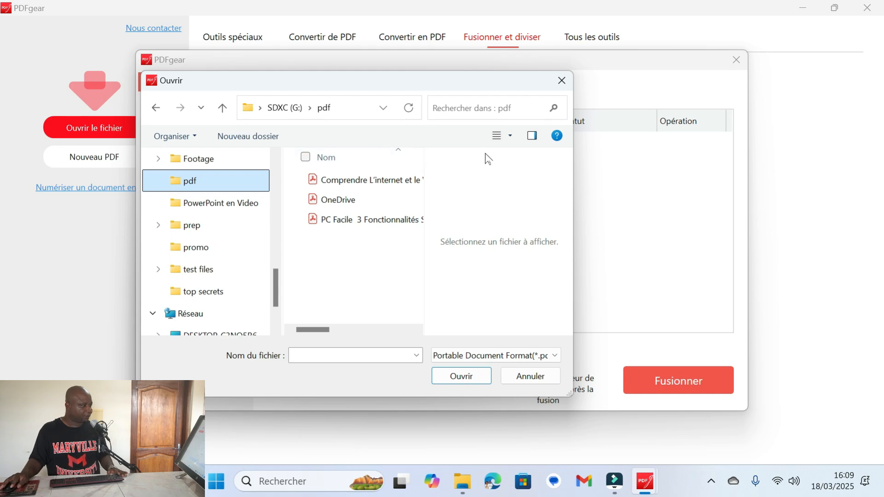
Step: Show the files in the Ouvrir dialog as large icons and widen the file list by narrowing the preview pane
{"action": "left_click", "coordinate": [507, 135]}
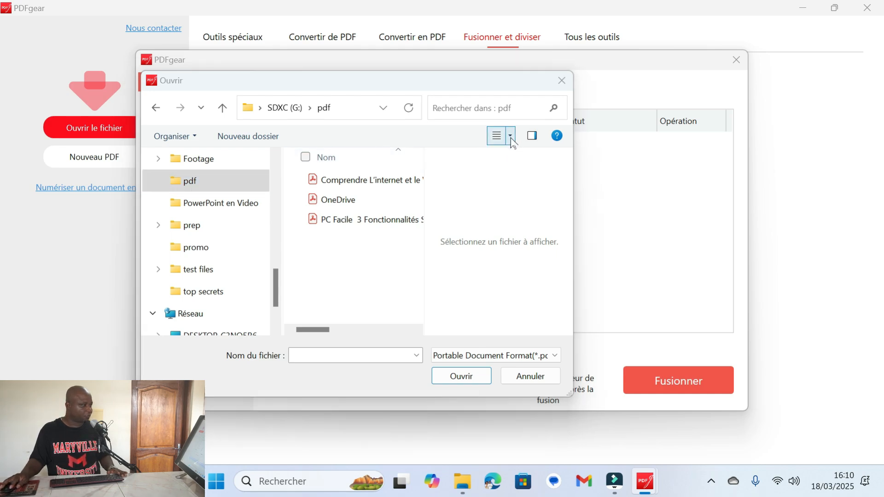
{"action": "left_click", "coordinate": [562, 47]}
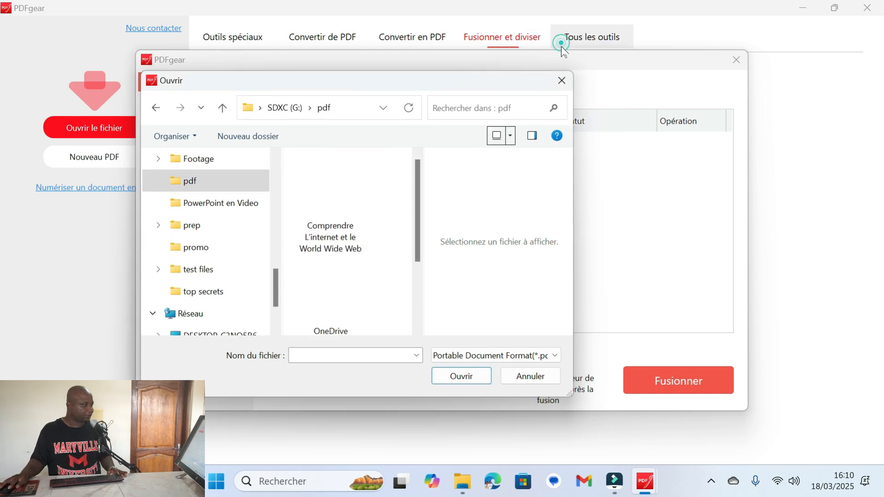
{"action": "left_click_drag", "start_coordinate": [424, 189], "coordinate": [509, 182]}
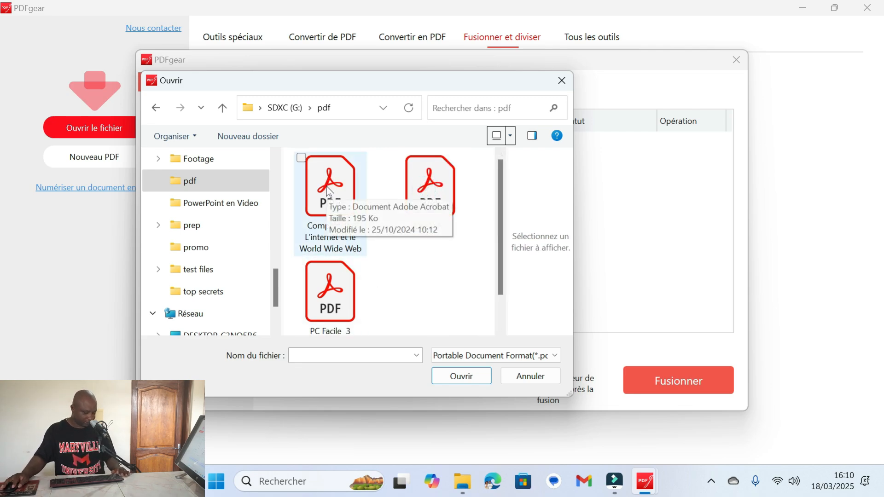
Step: Add the "Comprendre L'internet et le World Wide Web" PDF to the merge list and widen the Nom de fichier column
{"action": "left_click", "coordinate": [433, 195]}
{"action": "left_click", "coordinate": [325, 173]}
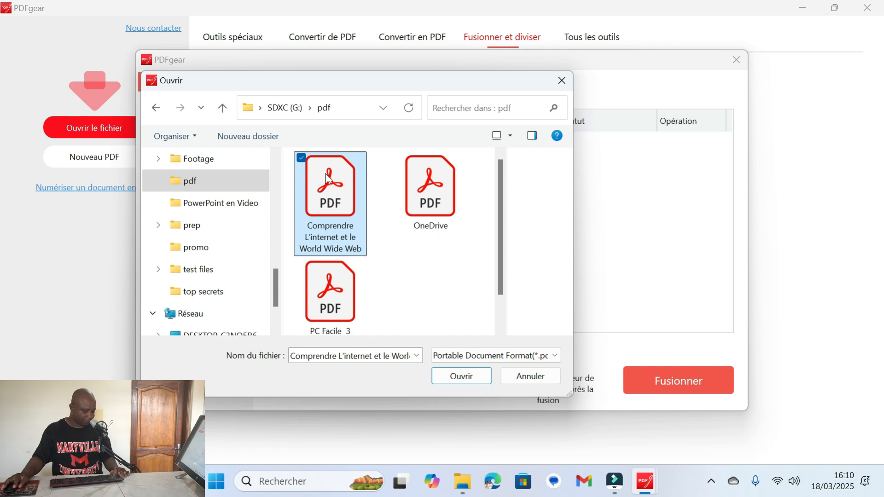
{"action": "left_click", "coordinate": [453, 377]}
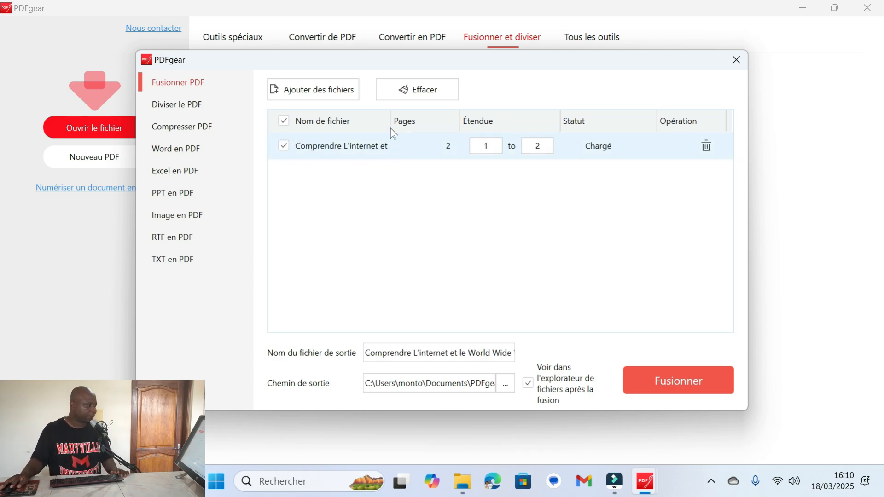
{"action": "left_click_drag", "start_coordinate": [392, 117], "coordinate": [446, 120]}
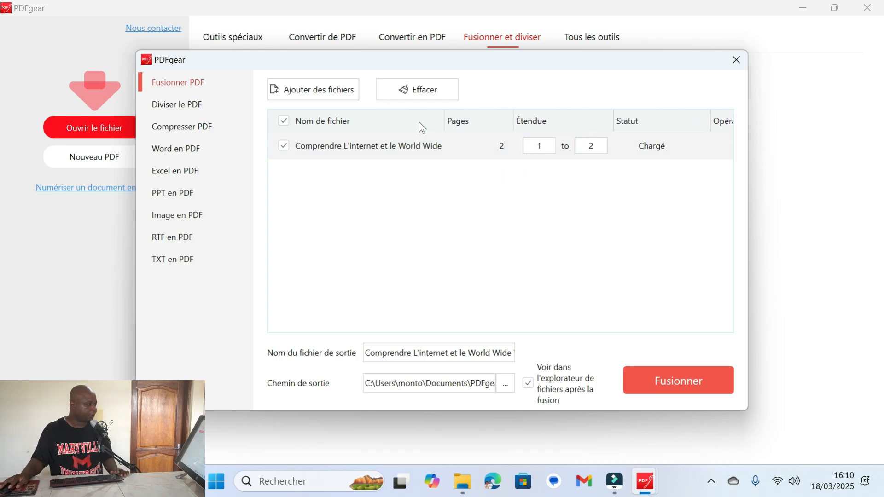
Step: Add OneDrive.pdf from the pdf folder to the merge list
{"action": "left_click", "coordinate": [320, 89]}
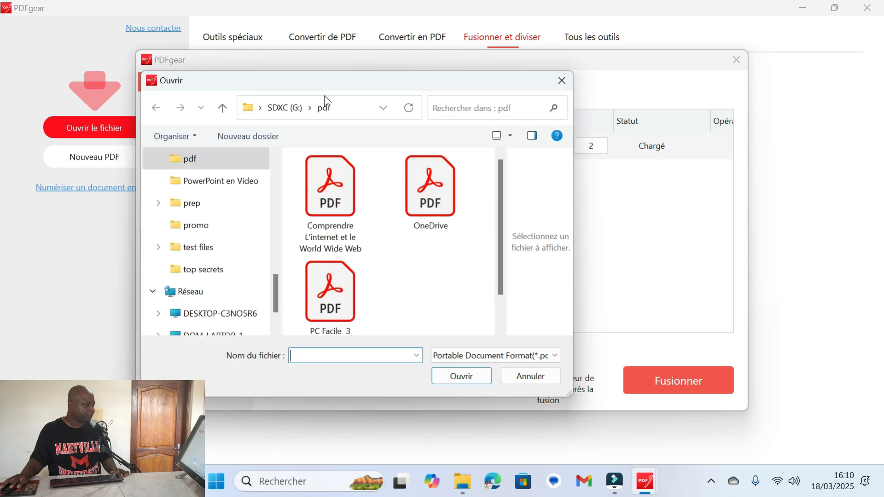
{"action": "left_click", "coordinate": [430, 193]}
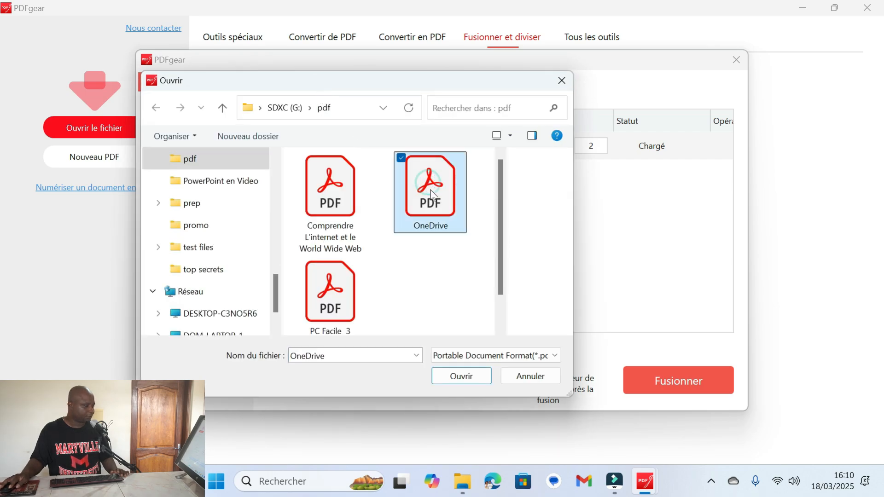
{"action": "left_click", "coordinate": [460, 378]}
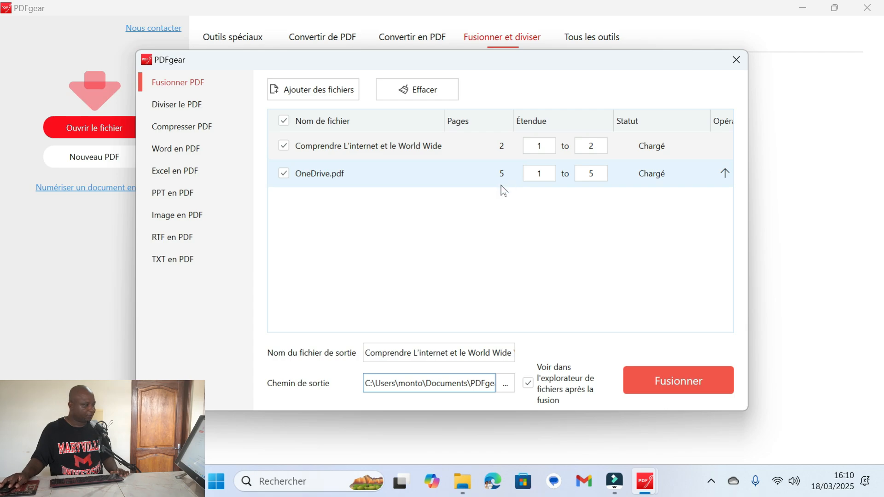
Step: Add the "PC Facile 3 Fonctionnalités Simples" PDF from the pdf folder to the merge list
{"action": "left_click", "coordinate": [300, 91]}
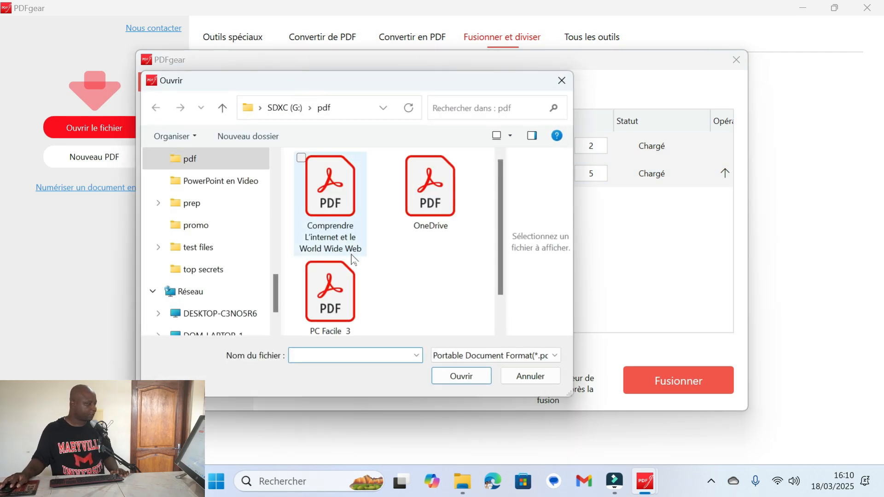
{"action": "scroll", "coordinate": [352, 260], "scroll_direction": "down", "scroll_amount": 1}
{"action": "left_click", "coordinate": [330, 267]}
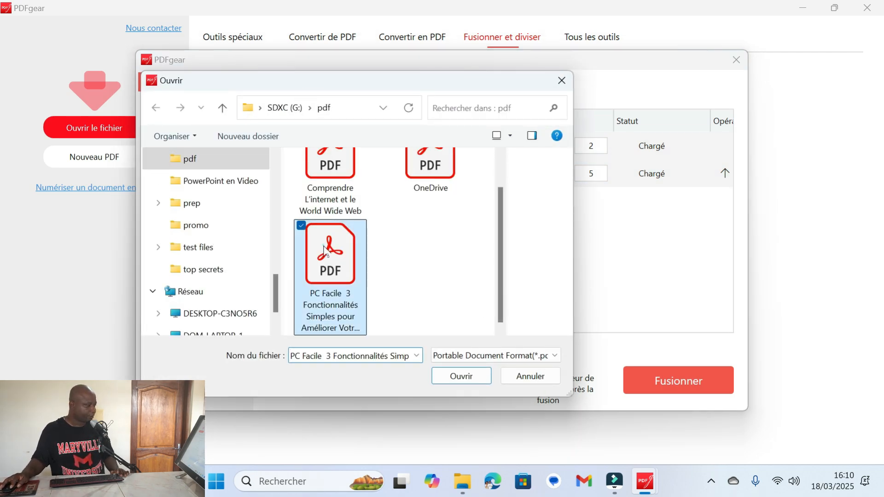
{"action": "left_click", "coordinate": [461, 377]}
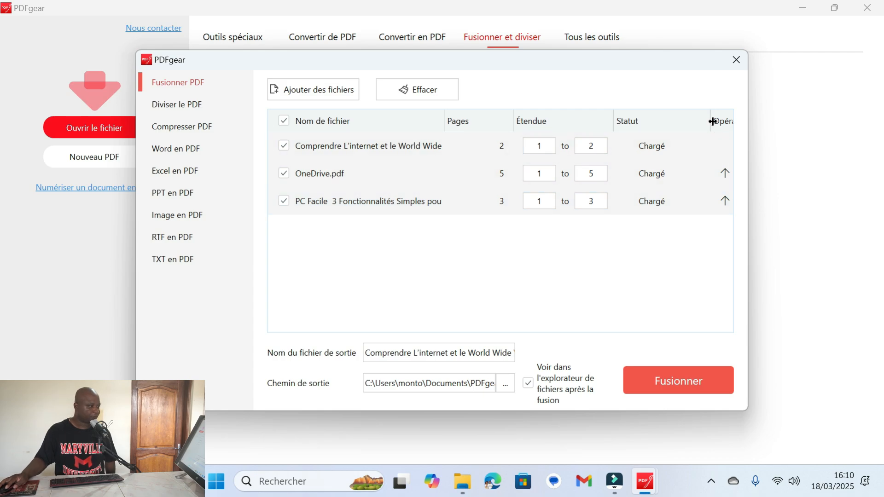
Step: Narrow the Statut column and reorder the merge list to OneDrive, PC Facile, and Comprendre L'internet et le World Wide Web
{"action": "left_click_drag", "start_coordinate": [712, 121], "coordinate": [678, 117]}
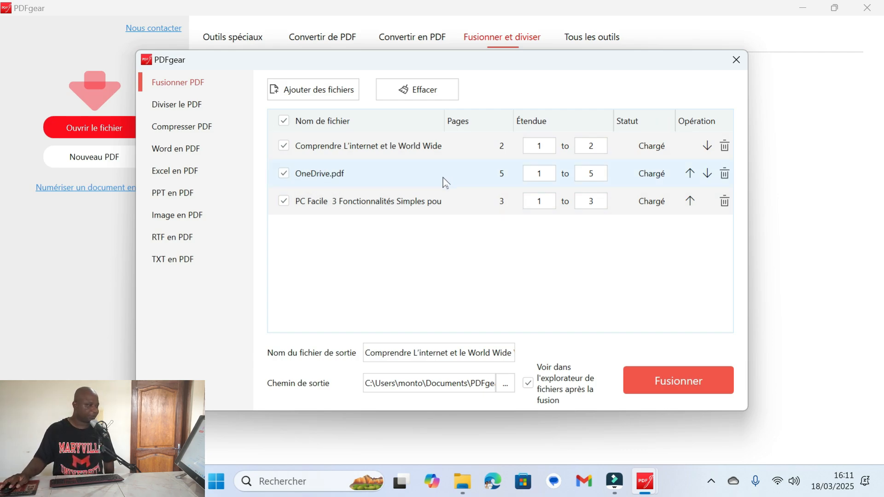
{"action": "left_click", "coordinate": [690, 173]}
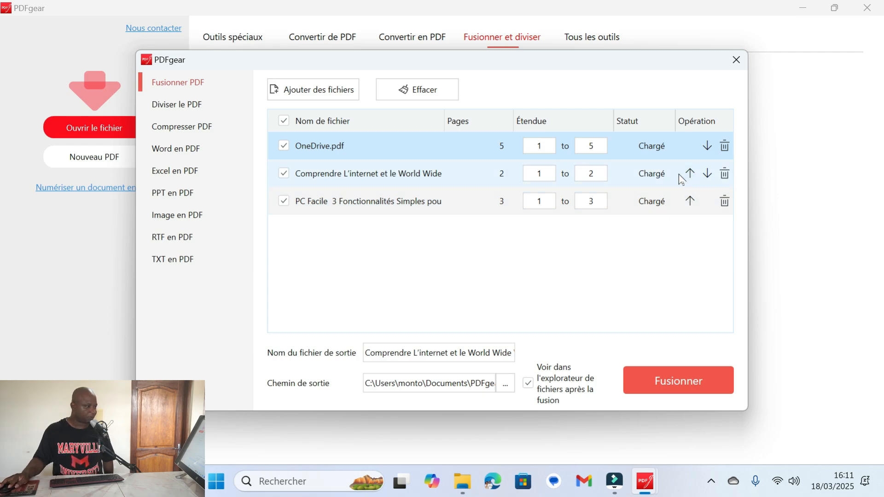
{"action": "left_click", "coordinate": [705, 173]}
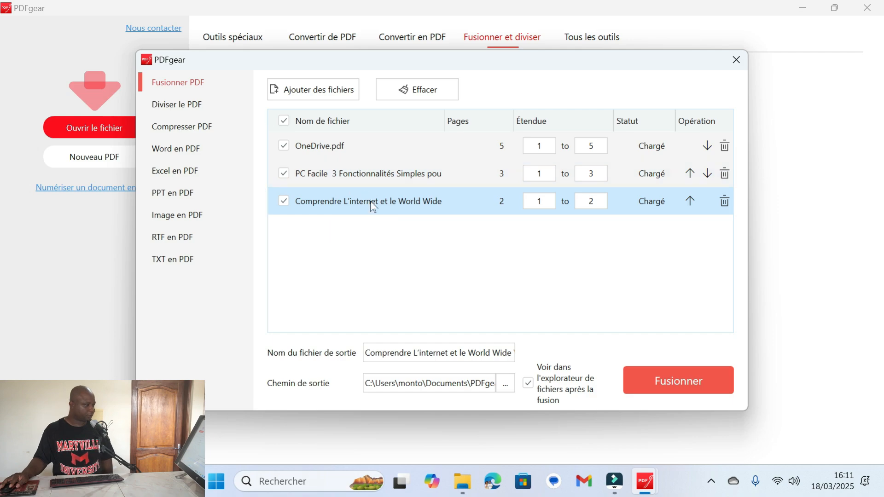
Step: Examine the full output file name of the merge through to its end
{"action": "left_click", "coordinate": [406, 349]}
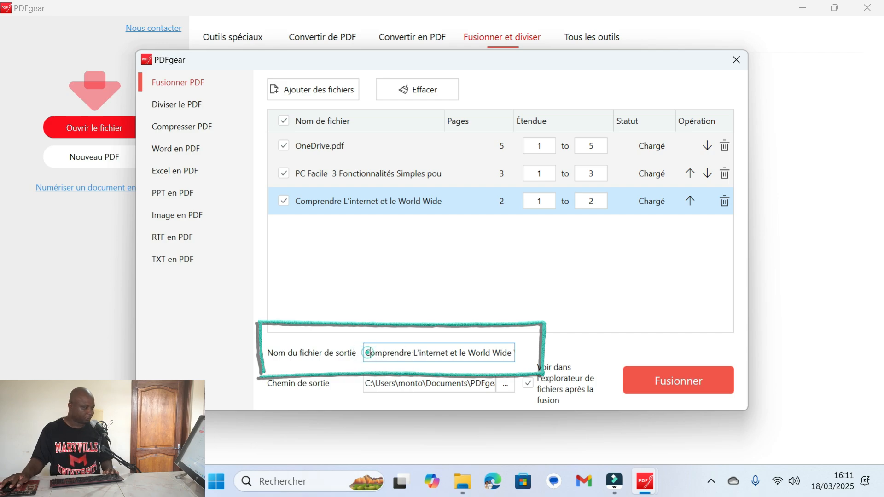
{"action": "left_click_drag", "start_coordinate": [367, 352], "coordinate": [420, 352]}
{"action": "left_click", "coordinate": [424, 354]}
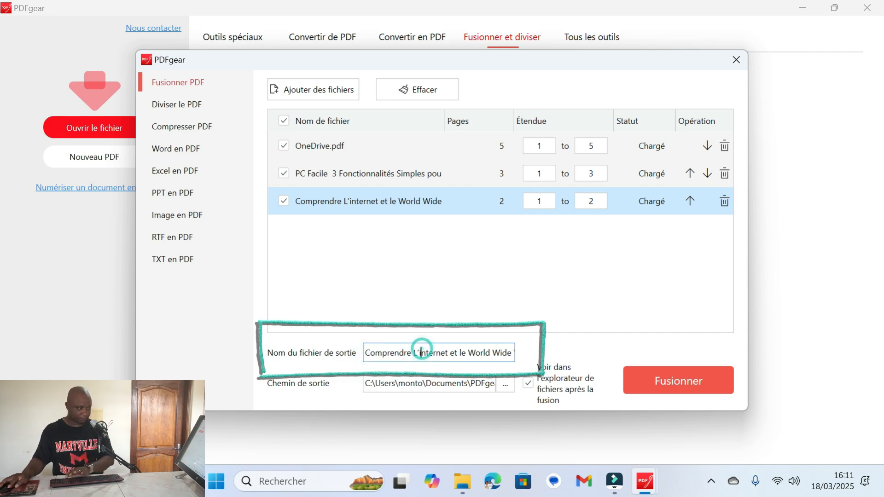
{"action": "key", "text": "Right"}
{"action": "key", "text": "Right"}
{"action": "key", "text": "Right"}
{"action": "key", "text": "Right"}
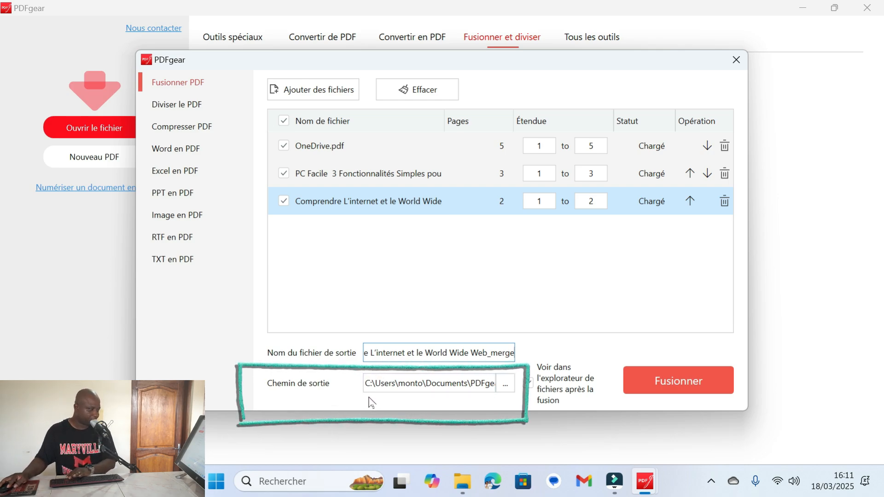
Step: Set the output path to the pdf folder on SDXC (G:) and merge the three listed PDFs
{"action": "left_click", "coordinate": [505, 386]}
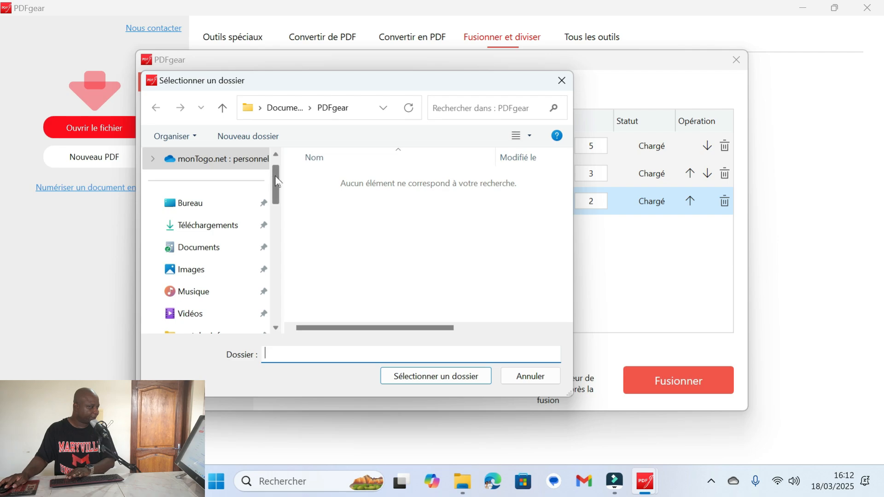
{"action": "left_click_drag", "start_coordinate": [275, 175], "coordinate": [267, 272]}
{"action": "left_click", "coordinate": [190, 228]}
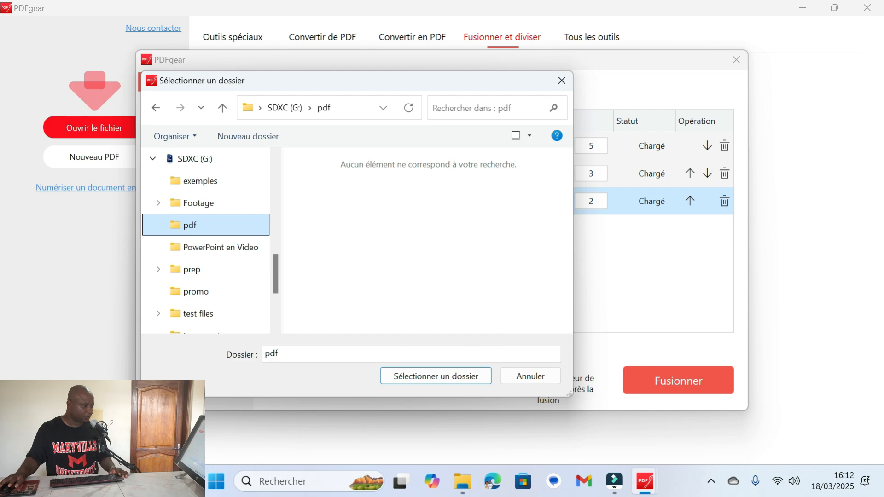
{"action": "left_click", "coordinate": [415, 382]}
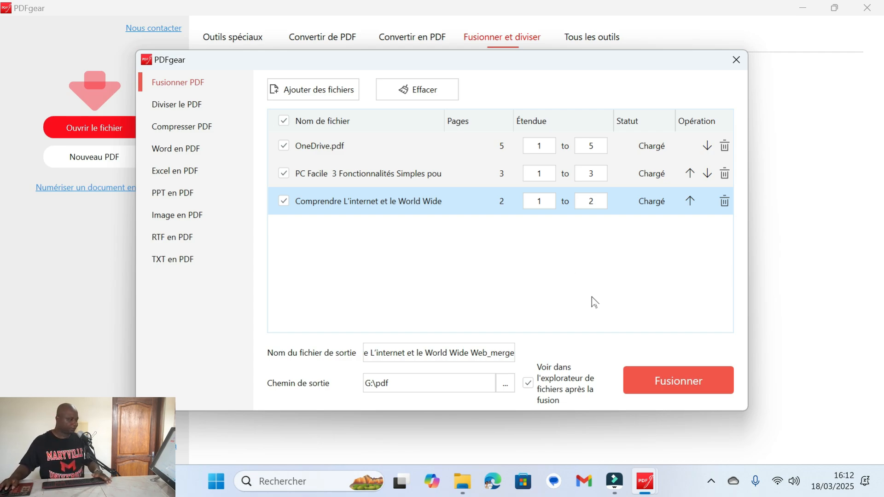
{"action": "left_click", "coordinate": [675, 378]}
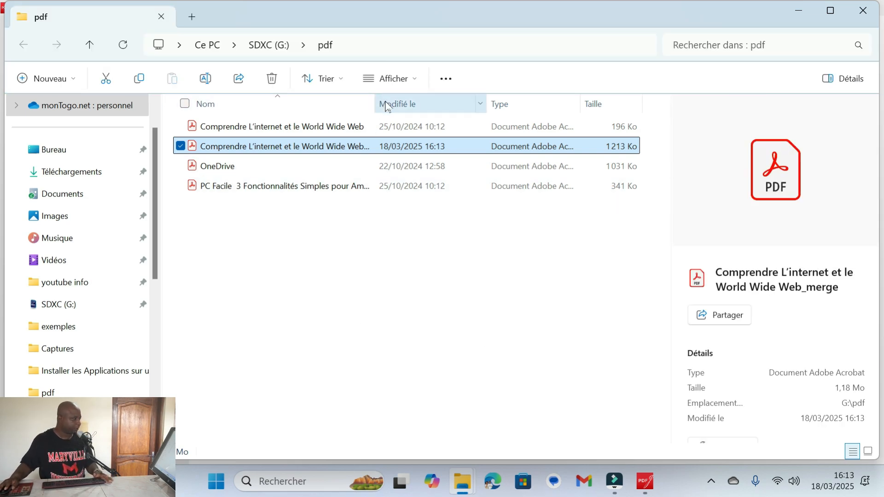
Step: Widen the Nom column in File Explorer and open the merged file "Comprendre L'internet et le World Wide Web_merge"
{"action": "left_click_drag", "start_coordinate": [376, 97], "coordinate": [548, 93]}
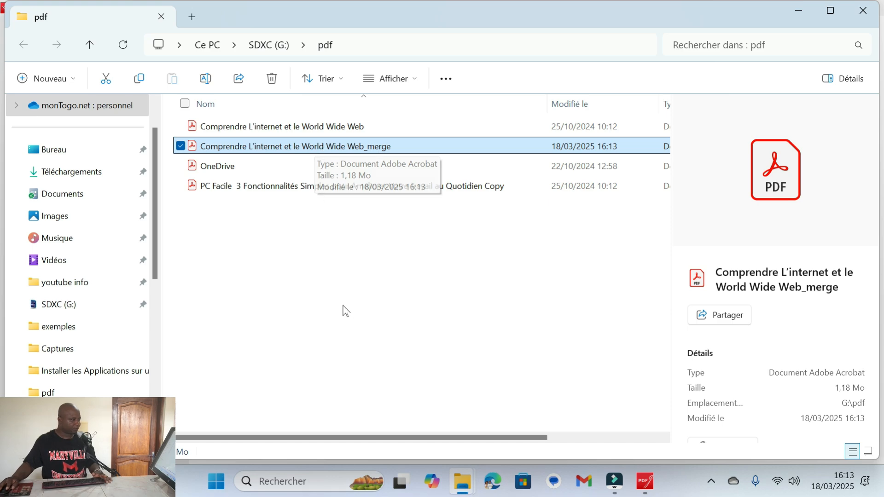
{"action": "left_click", "coordinate": [340, 288]}
{"action": "left_click", "coordinate": [331, 153]}
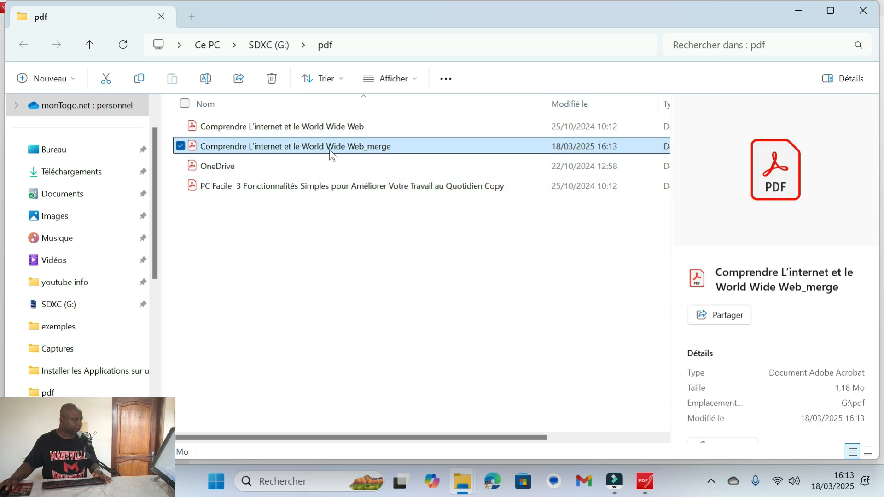
{"action": "left_click", "coordinate": [331, 154]}
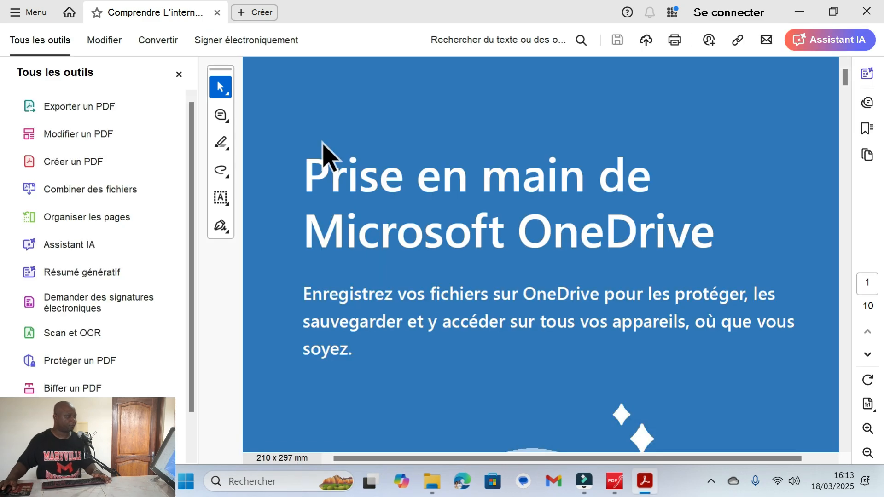
Step: Dismiss the tools and comments panes and look through the OneDrive pages at the start of the merged PDF
{"action": "left_click", "coordinate": [179, 74]}
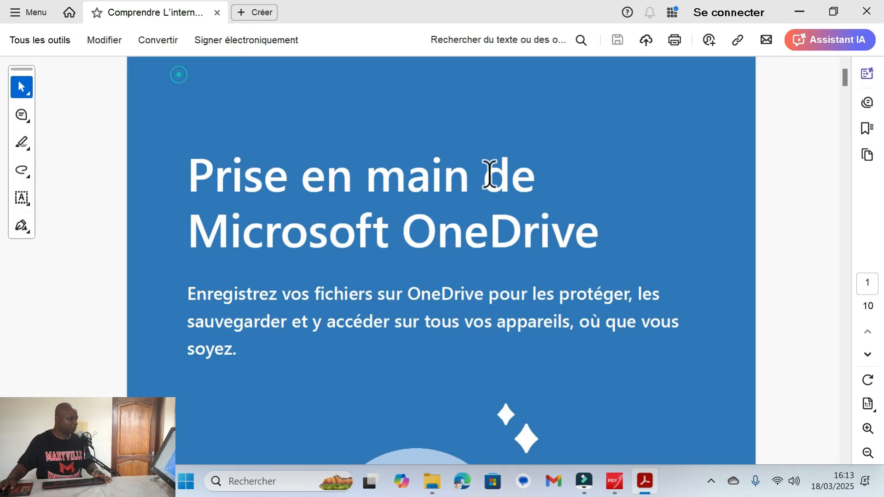
{"action": "scroll", "coordinate": [475, 170], "scroll_direction": "down", "scroll_amount": 1}
{"action": "scroll", "coordinate": [460, 168], "scroll_direction": "up", "scroll_amount": 1}
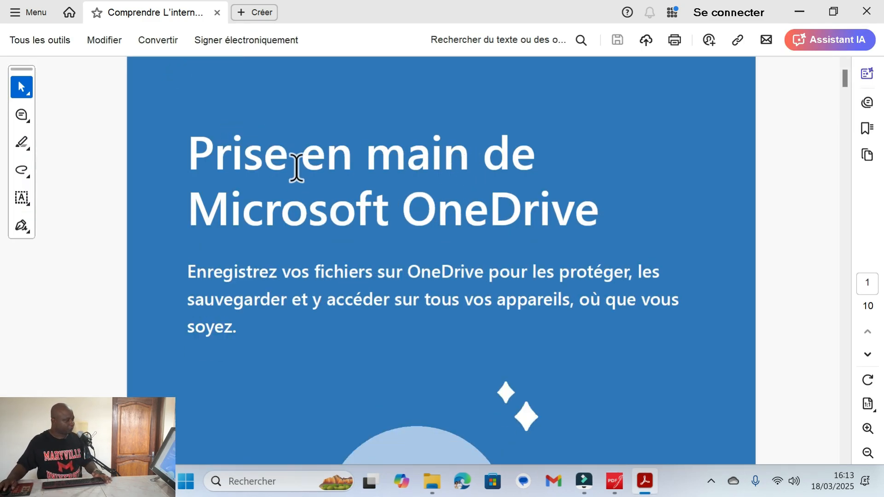
{"action": "scroll", "coordinate": [299, 166], "scroll_direction": "up", "scroll_amount": 1}
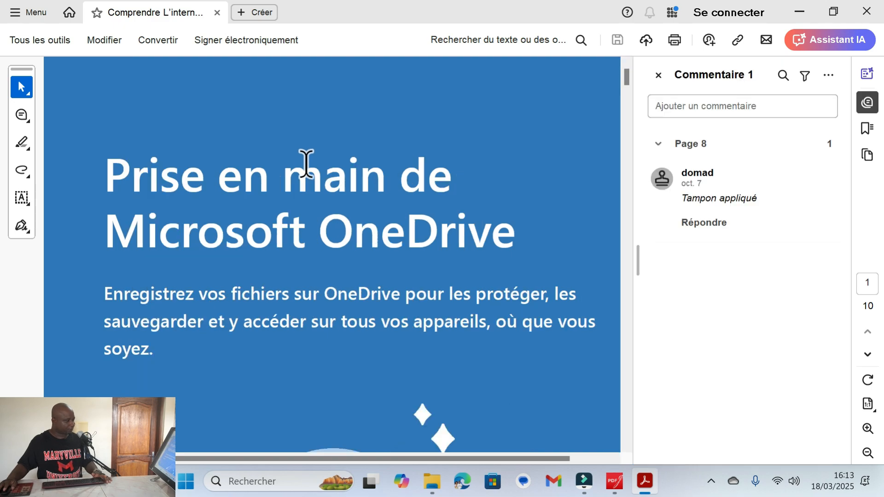
{"action": "scroll", "coordinate": [309, 166], "scroll_direction": "down", "scroll_amount": 3}
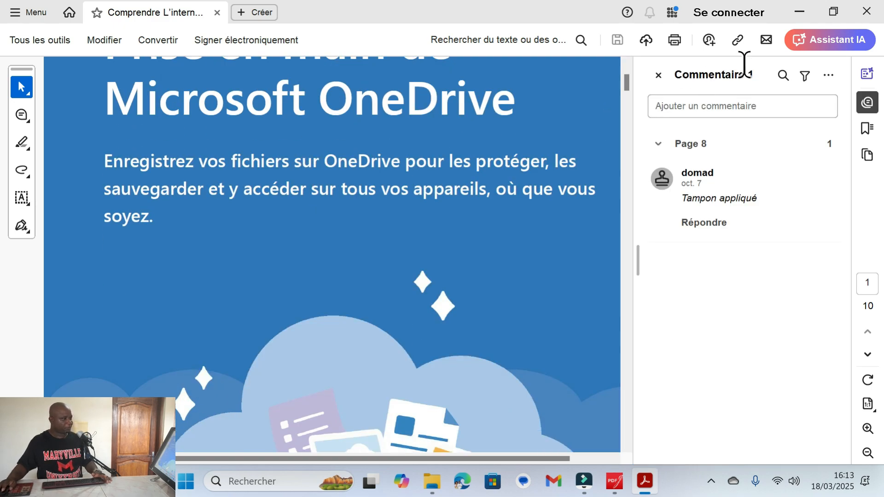
{"action": "left_click", "coordinate": [658, 75]}
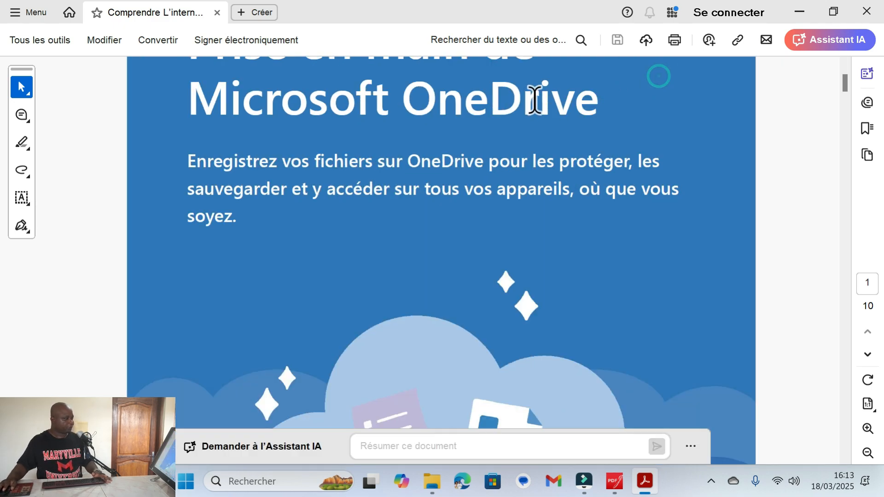
{"action": "scroll", "coordinate": [532, 108], "scroll_direction": "down", "scroll_amount": 1}
{"action": "scroll", "coordinate": [528, 119], "scroll_direction": "down", "scroll_amount": 8}
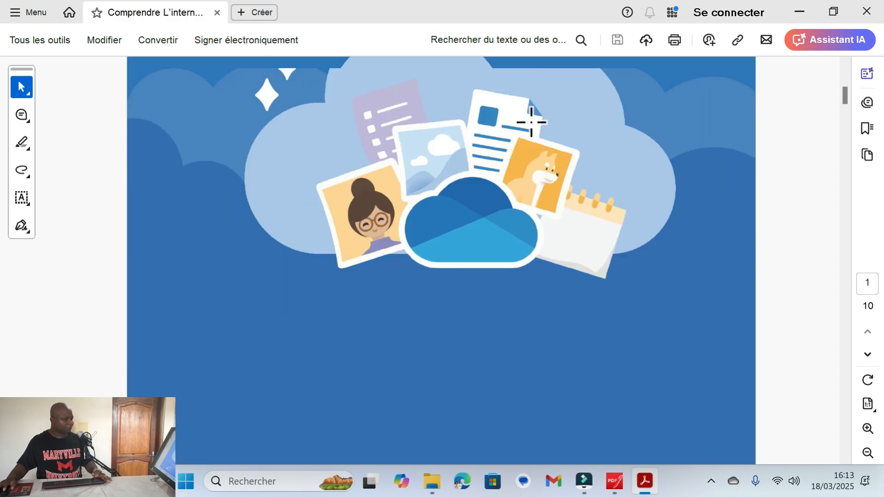
{"action": "scroll", "coordinate": [531, 122], "scroll_direction": "down", "scroll_amount": 8}
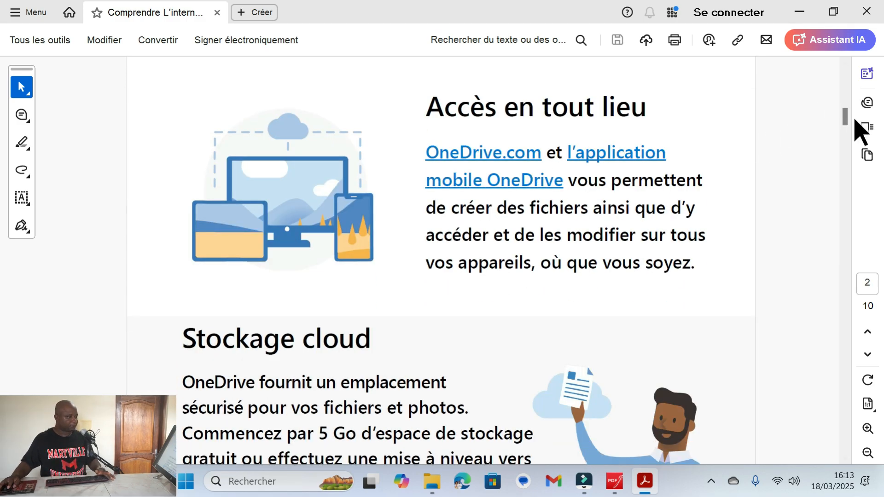
Step: Check the PC Facile section from page 6 and the Comprendre L'internet section from page 9 of the merged PDF
{"action": "left_click_drag", "start_coordinate": [846, 115], "coordinate": [842, 276]}
{"action": "scroll", "coordinate": [841, 277], "scroll_direction": "down", "scroll_amount": 3}
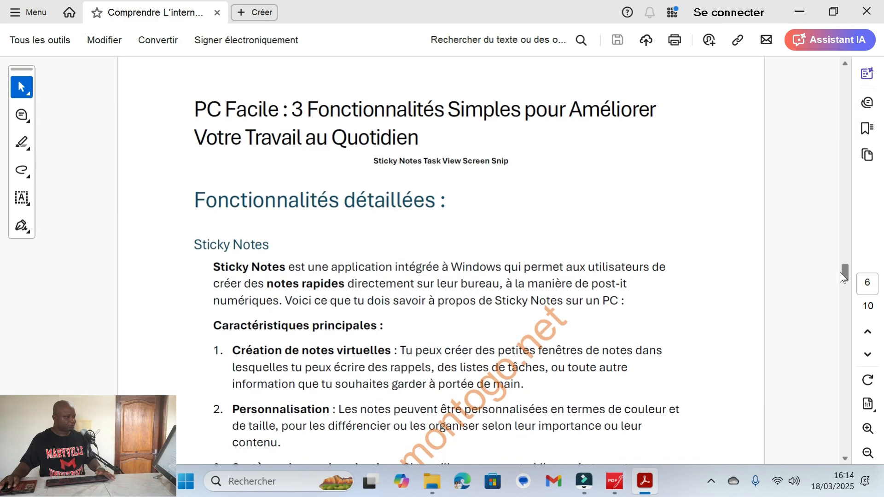
{"action": "scroll", "coordinate": [857, 273], "scroll_direction": "up", "scroll_amount": 1}
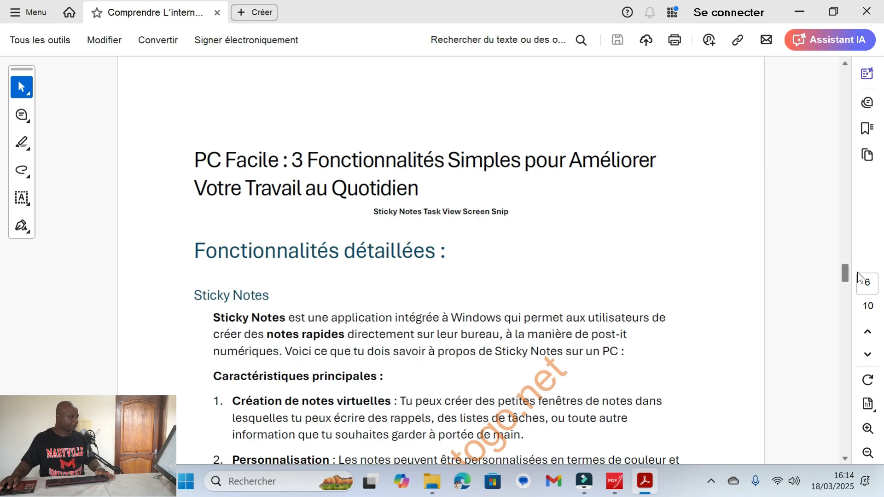
{"action": "scroll", "coordinate": [859, 278], "scroll_direction": "down", "scroll_amount": 1}
{"action": "scroll", "coordinate": [858, 277], "scroll_direction": "down", "scroll_amount": 1}
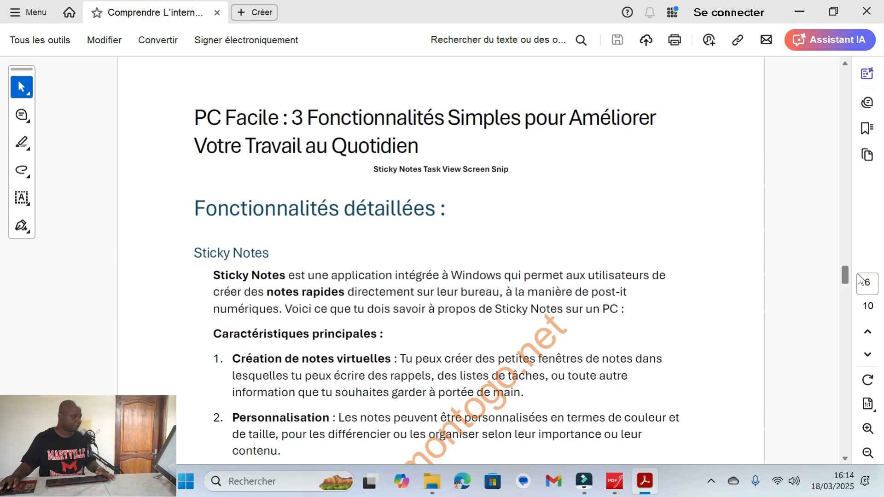
{"action": "scroll", "coordinate": [859, 278], "scroll_direction": "down", "scroll_amount": 15}
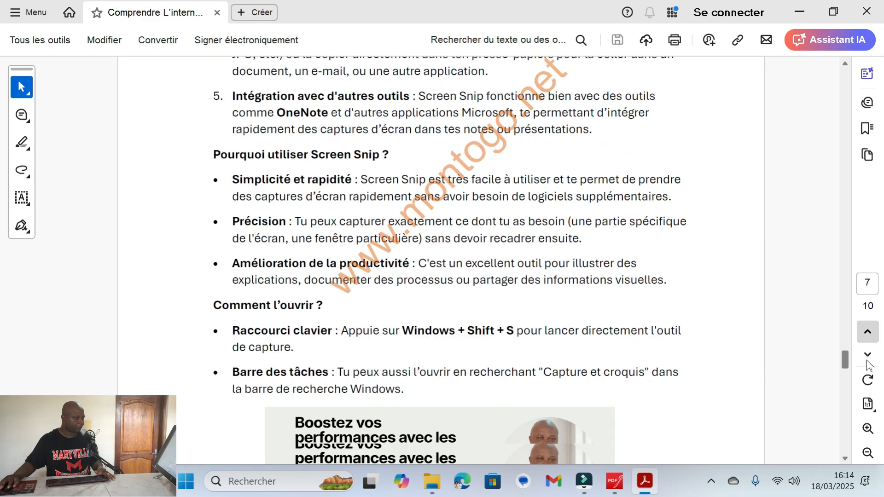
{"action": "scroll", "coordinate": [868, 365], "scroll_direction": "down", "scroll_amount": 15}
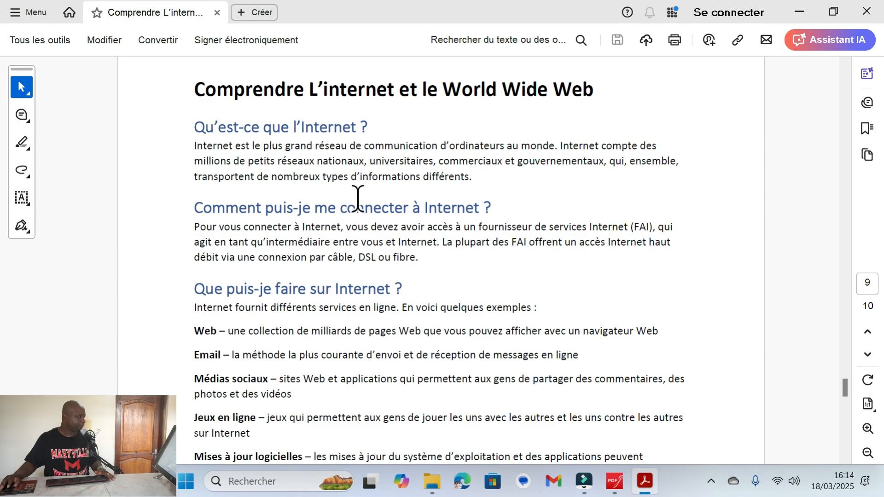
{"action": "scroll", "coordinate": [355, 203], "scroll_direction": "down", "scroll_amount": 1}
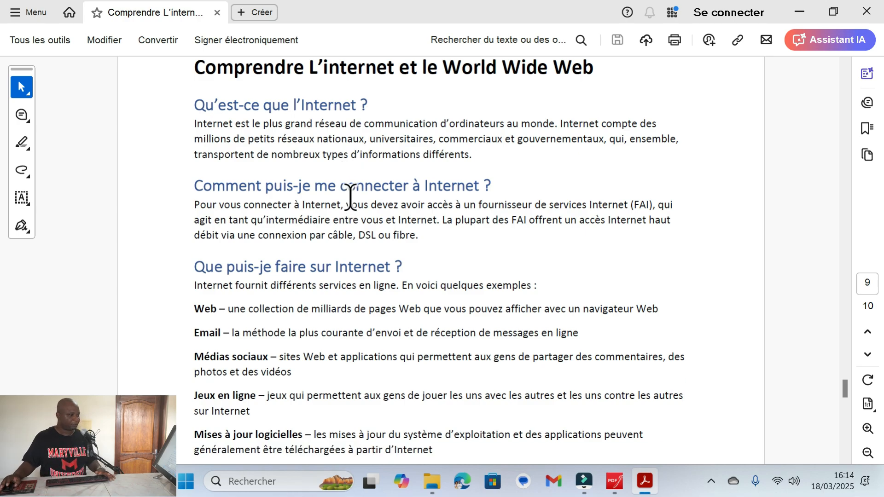
Step: Return to the start of the merged PDF and switch its layout to Affichage sur deux pages
{"action": "scroll", "coordinate": [353, 192], "scroll_direction": "down", "scroll_amount": 1}
{"action": "scroll", "coordinate": [353, 191], "scroll_direction": "down", "scroll_amount": 1}
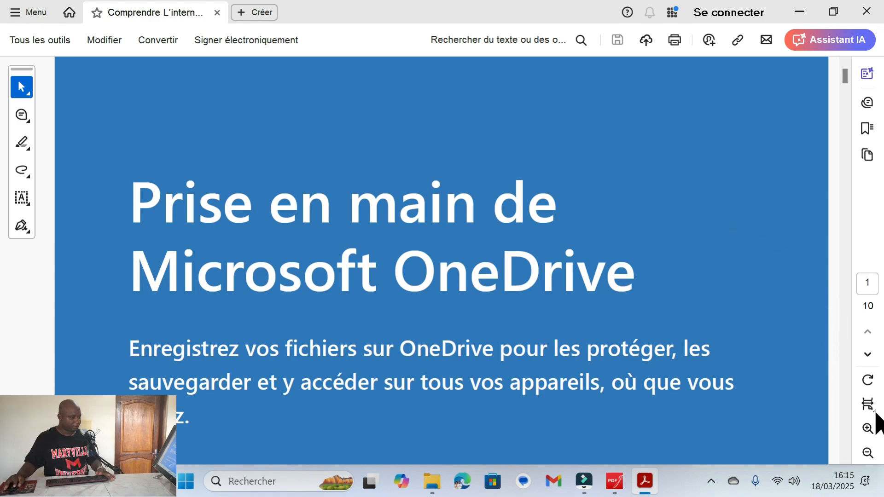
{"action": "left_click", "coordinate": [868, 404]}
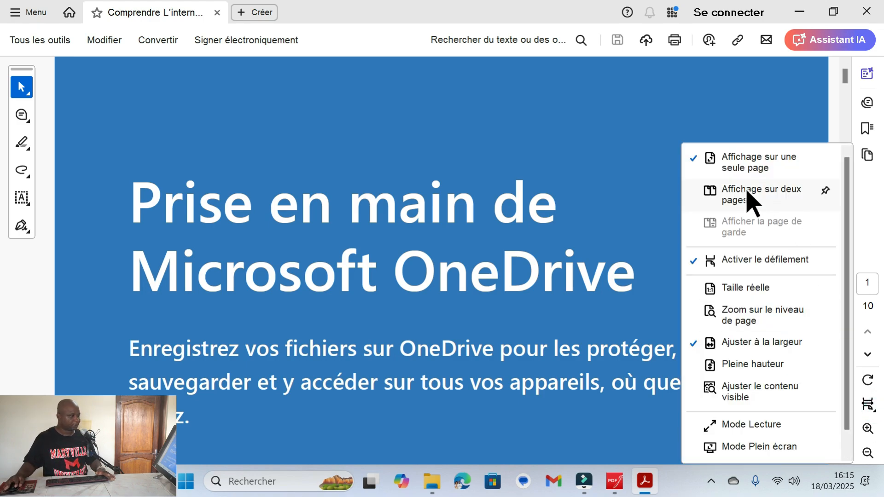
{"action": "left_click", "coordinate": [763, 198]}
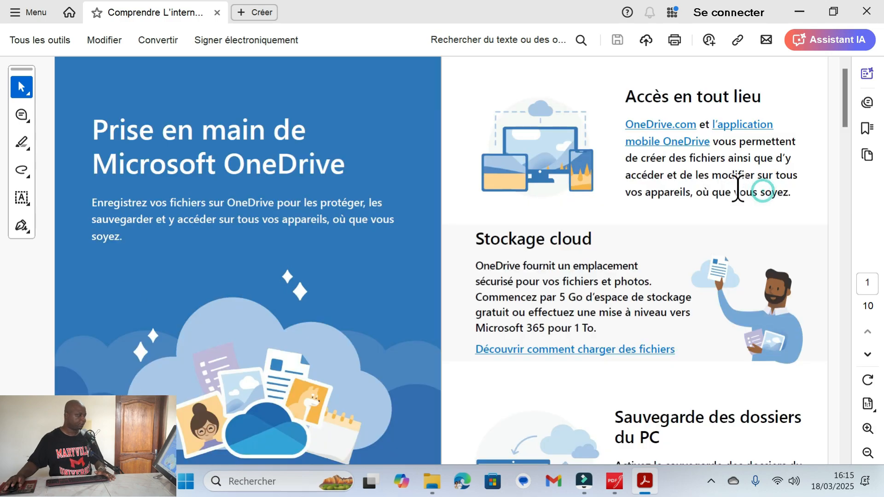
Step: Examine the merged PDF side by side, from the OneDrive pages through PC Facile to the end of Comprendre L'internet
{"action": "scroll", "coordinate": [645, 221], "scroll_direction": "down", "scroll_amount": 5}
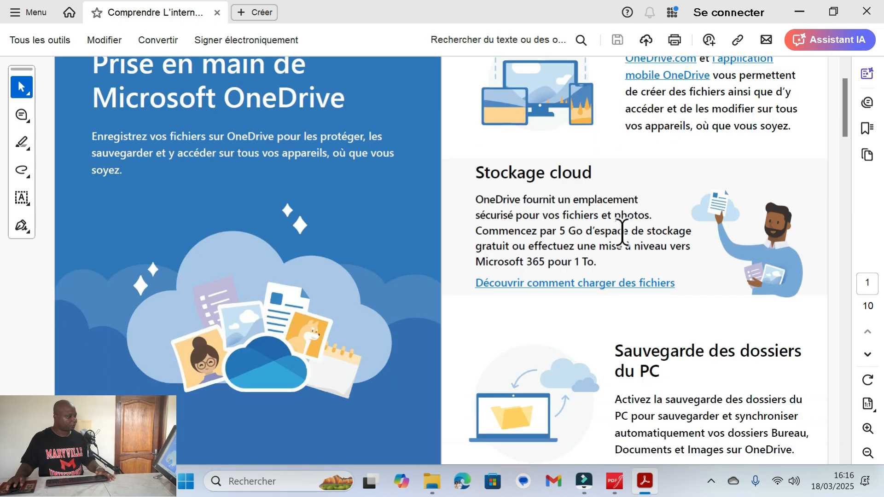
{"action": "scroll", "coordinate": [623, 232], "scroll_direction": "down", "scroll_amount": 10}
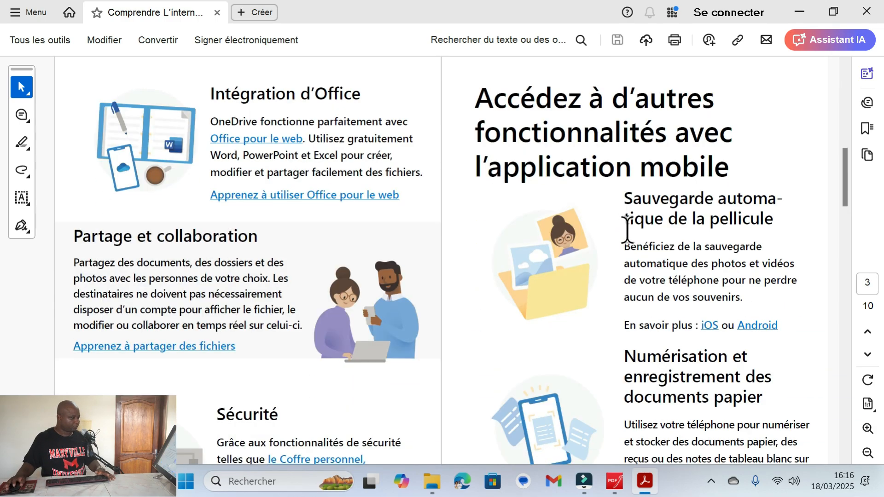
{"action": "scroll", "coordinate": [628, 228], "scroll_direction": "down", "scroll_amount": 12}
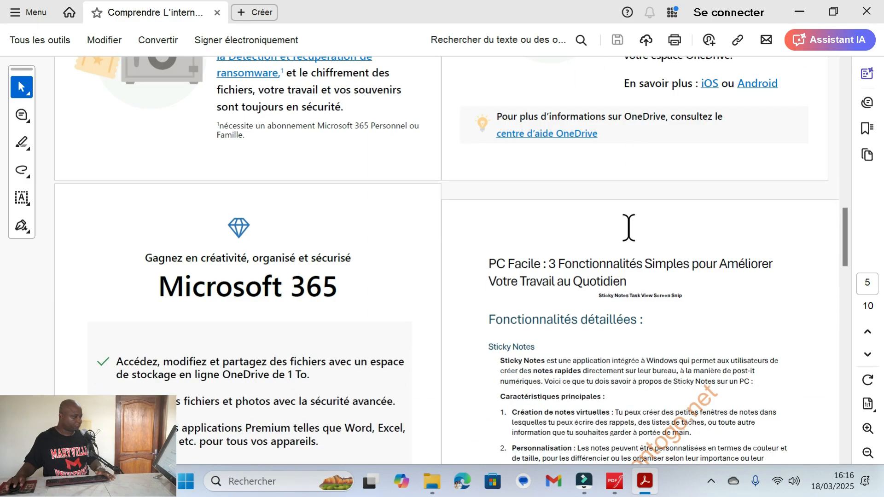
{"action": "scroll", "coordinate": [629, 226], "scroll_direction": "up", "scroll_amount": 3}
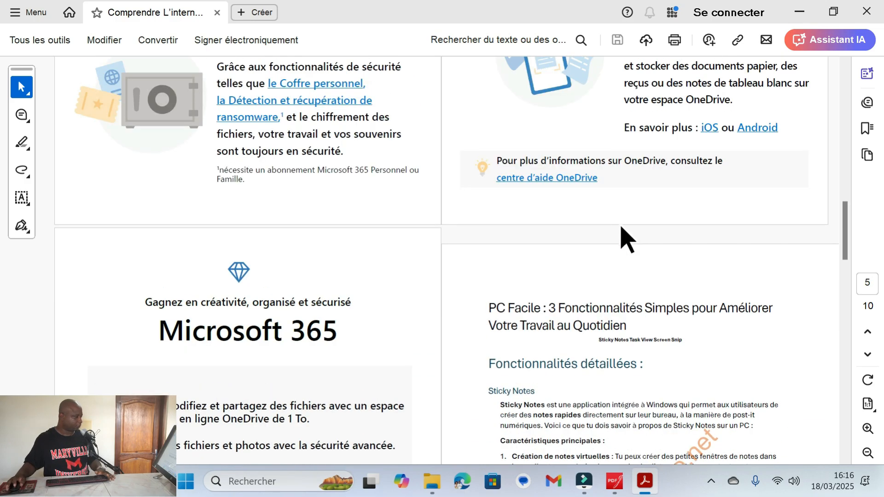
{"action": "scroll", "coordinate": [681, 257], "scroll_direction": "down", "scroll_amount": 8}
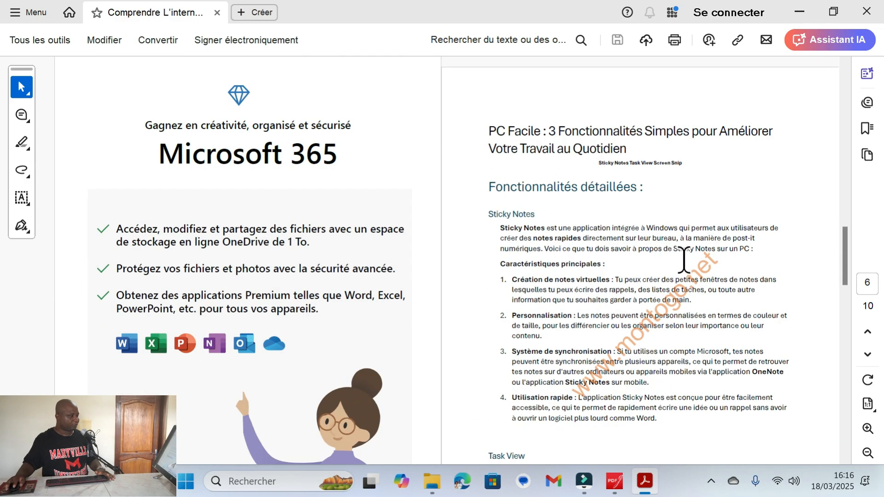
{"action": "scroll", "coordinate": [692, 257], "scroll_direction": "down", "scroll_amount": 20}
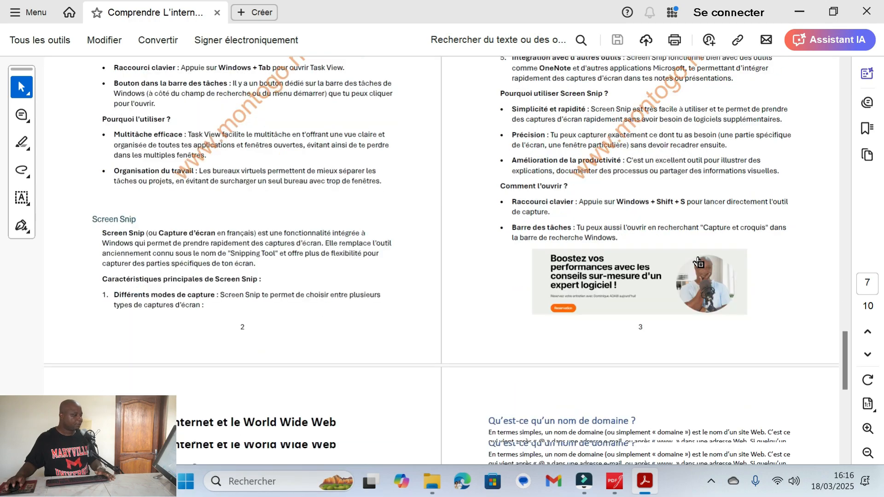
{"action": "scroll", "coordinate": [698, 260], "scroll_direction": "down", "scroll_amount": 1}
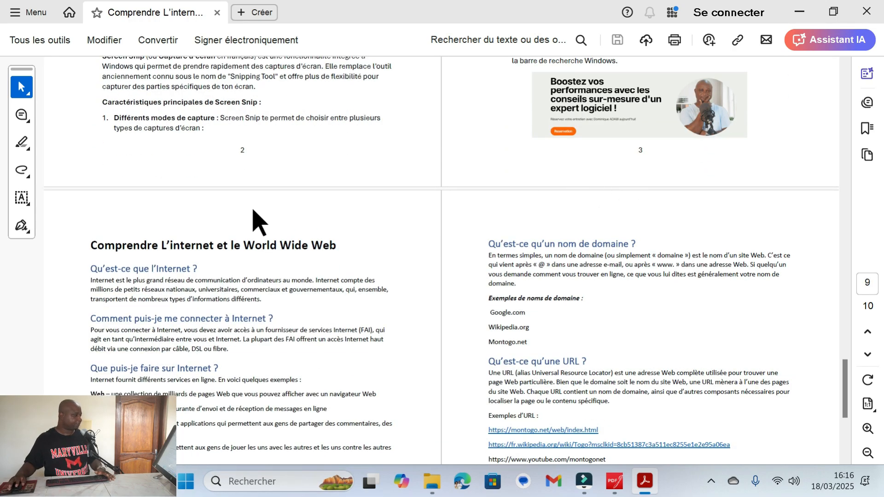
{"action": "scroll", "coordinate": [190, 239], "scroll_direction": "down", "scroll_amount": 1}
{"action": "scroll", "coordinate": [191, 240], "scroll_direction": "down", "scroll_amount": 4}
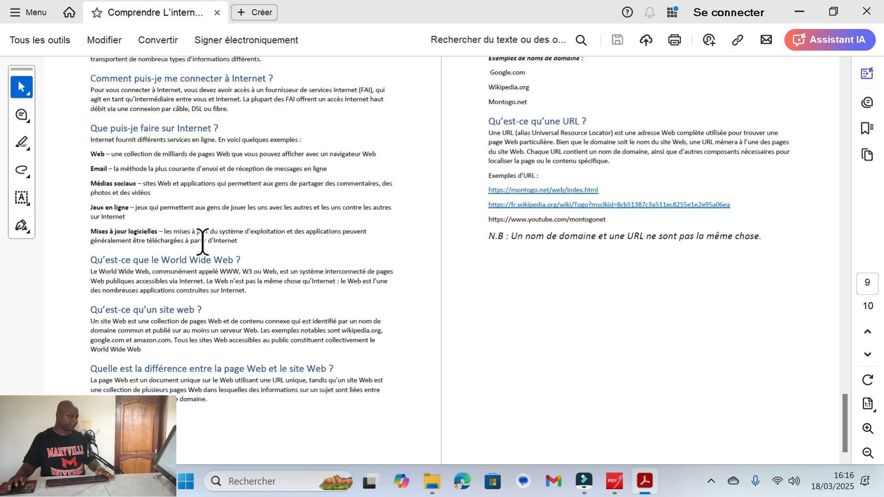
{"action": "mouse_move", "coordinate": [339, 416]}
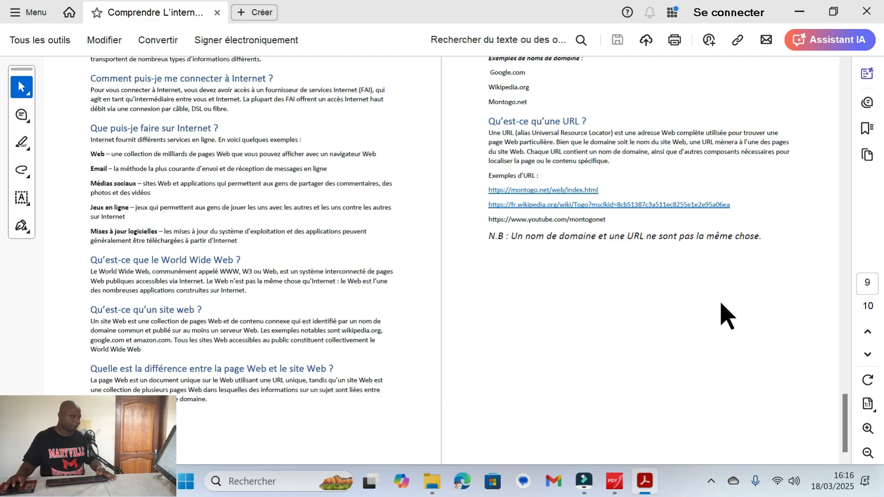
Step: Review the spreads backwards from Comprendre L'internet to the Microsoft 365 page and the first PC Facile page
{"action": "scroll", "coordinate": [724, 316], "scroll_direction": "up", "scroll_amount": 8}
{"action": "scroll", "coordinate": [722, 297], "scroll_direction": "up", "scroll_amount": 10}
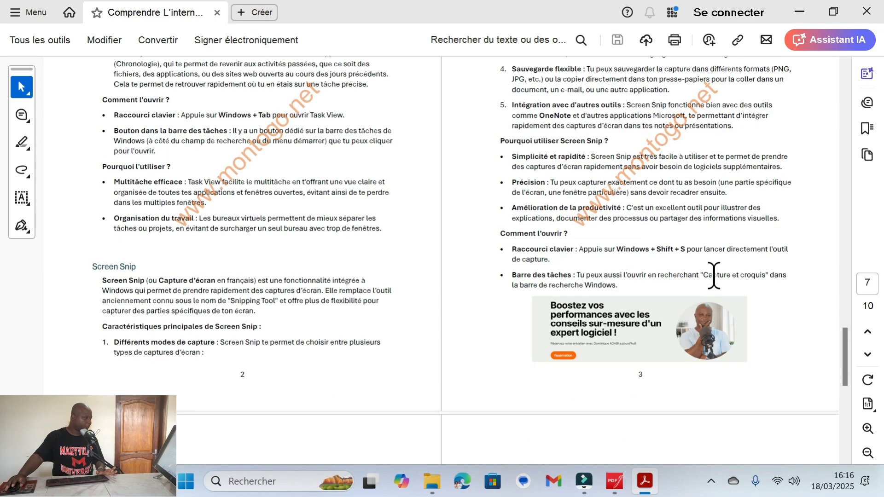
{"action": "scroll", "coordinate": [723, 275], "scroll_direction": "up", "scroll_amount": 10}
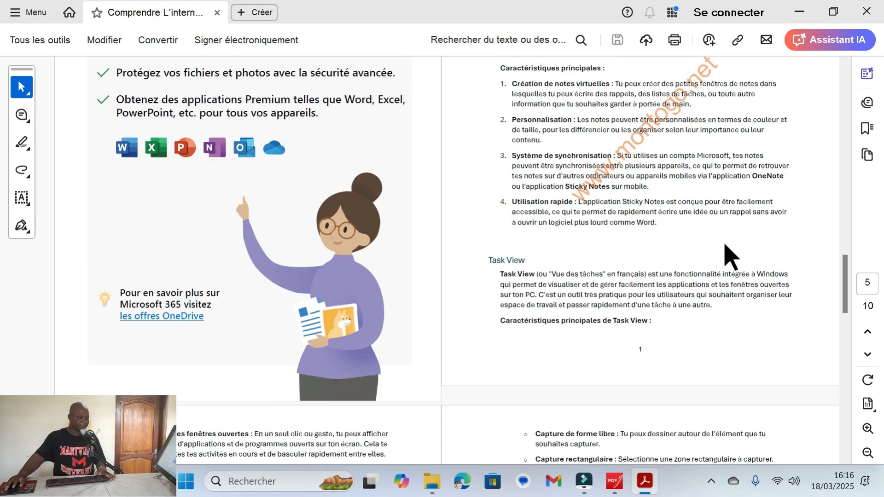
{"action": "scroll", "coordinate": [731, 248], "scroll_direction": "up", "scroll_amount": 3}
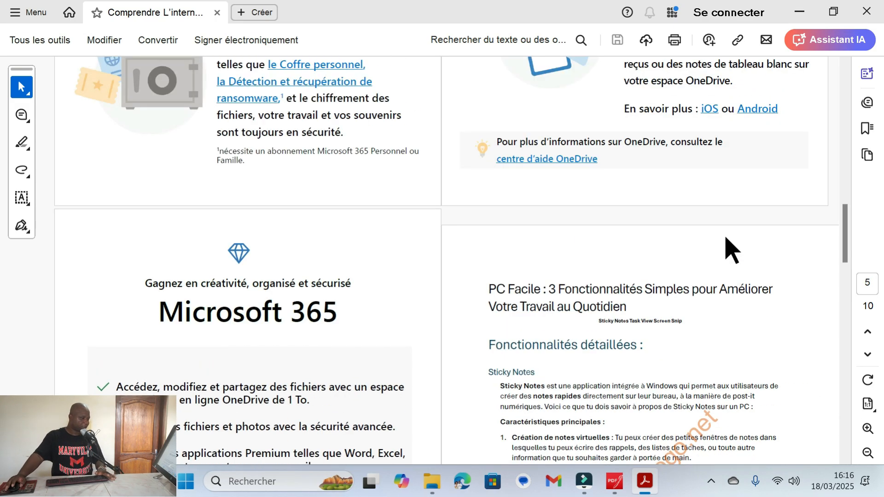